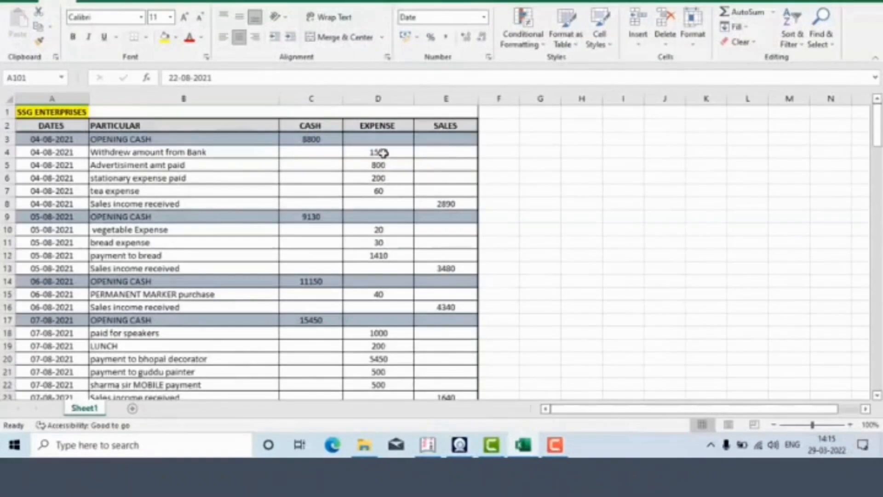
# Review the 04-08-2021 expense amounts and the sales income in the SSG ENTERPRISES cash sheet
pyautogui.moveTo(386, 151); pyautogui.dragTo(398, 192)
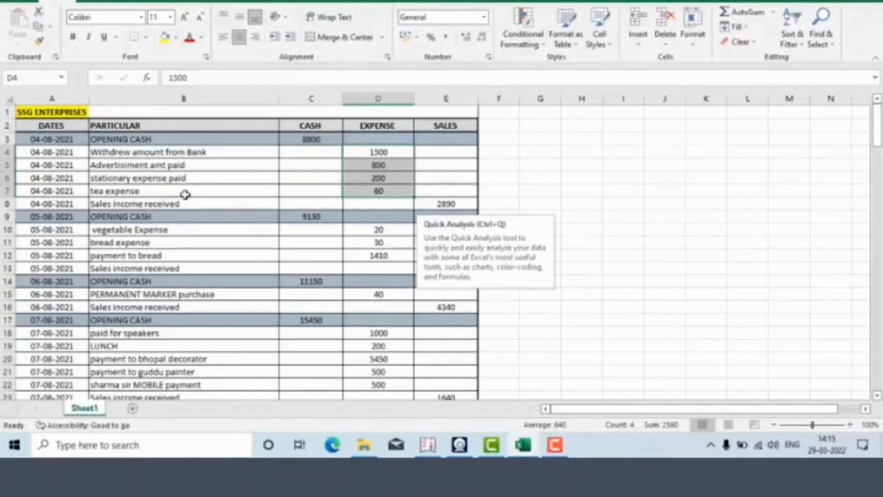
pyautogui.click(577, 215)
pyautogui.click(451, 202)
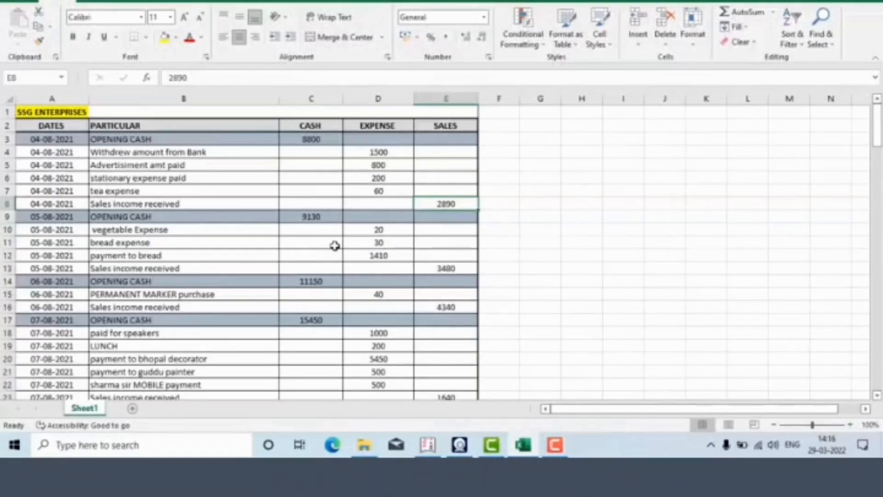
# Minimize the webcam window and switch to Tally.ERP 9
pyautogui.hotkey('alt', 'Tab')
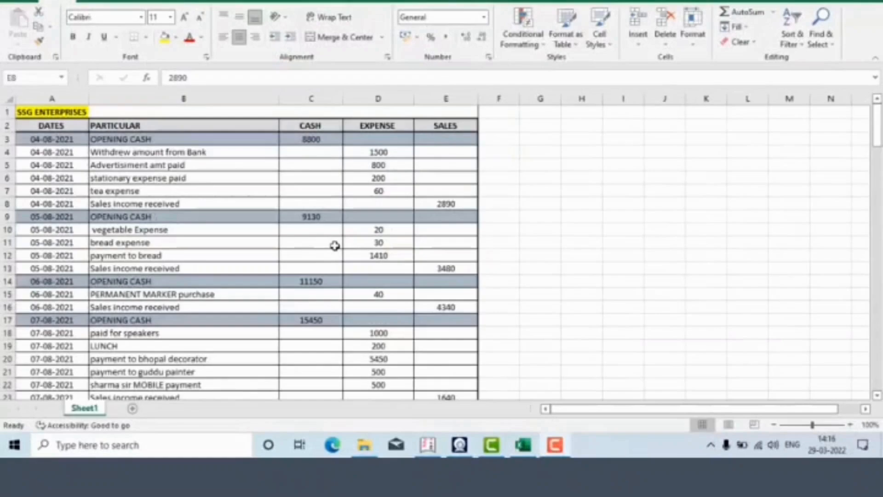
pyautogui.hotkey('alt', 'Tab')
pyautogui.hotkey('alt', 'Tab')
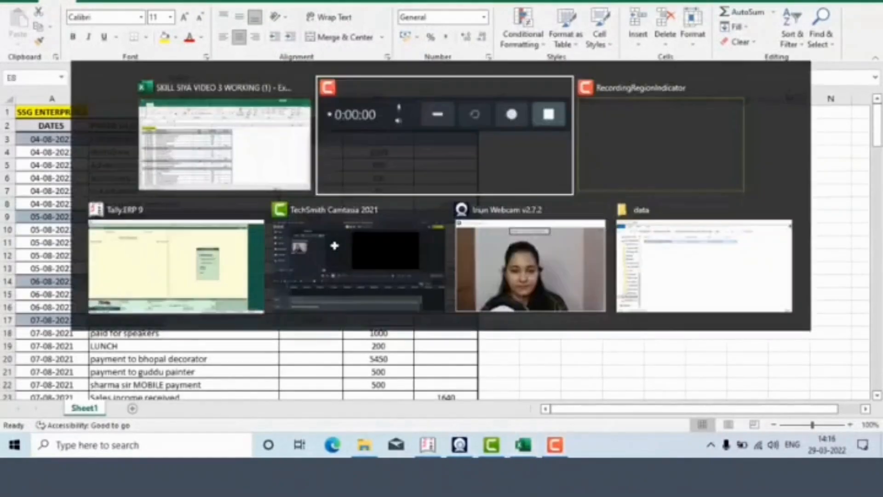
pyautogui.hotkey('alt', 'Tab')
pyautogui.hotkey('alt', 'Tab')
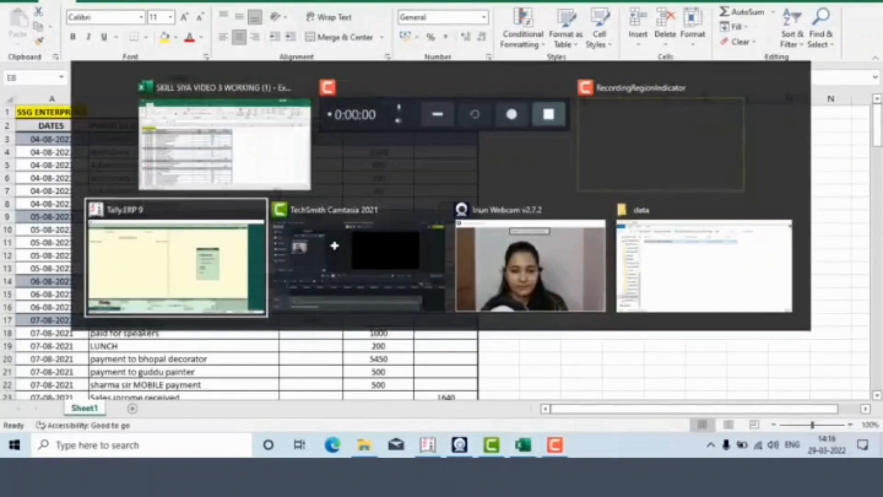
pyautogui.hotkey('alt', 'Tab')
pyautogui.hotkey('alt', 'Tab')
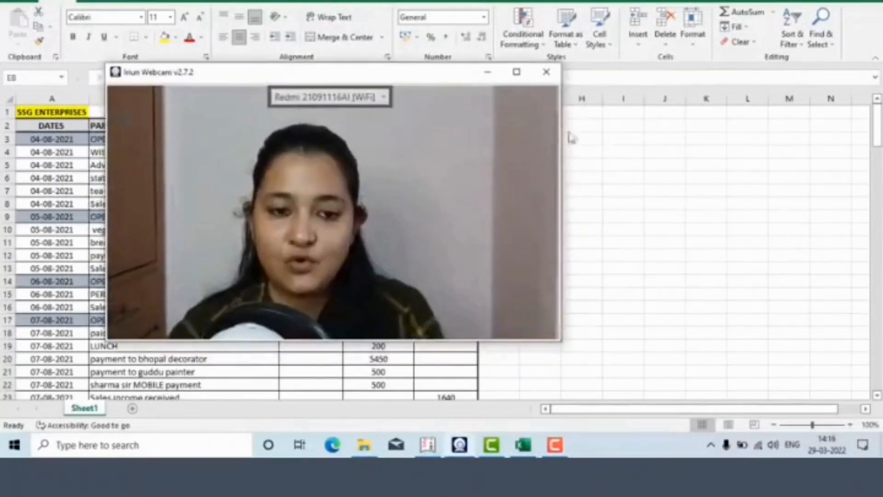
pyautogui.click(487, 71)
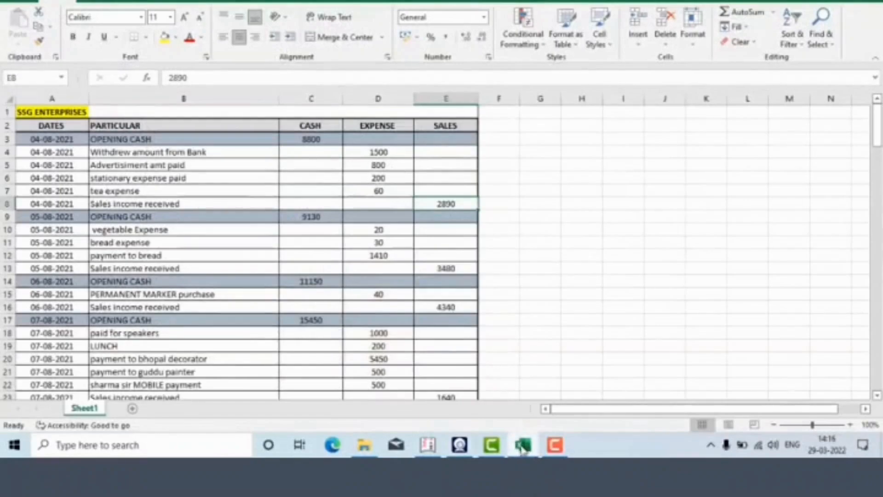
pyautogui.click(432, 445)
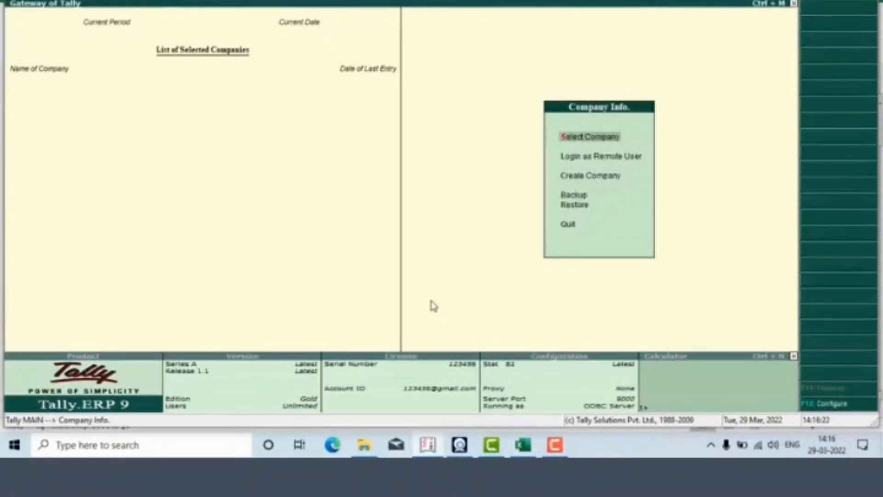
# Start creating a new company and name it SSG ENTERPRISES
pyautogui.press('Down')
pyautogui.press('Down')
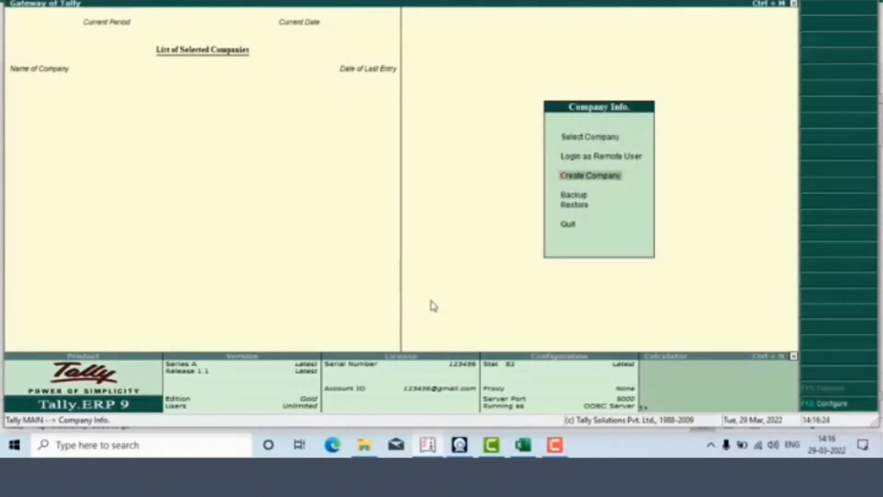
pyautogui.press('Return')
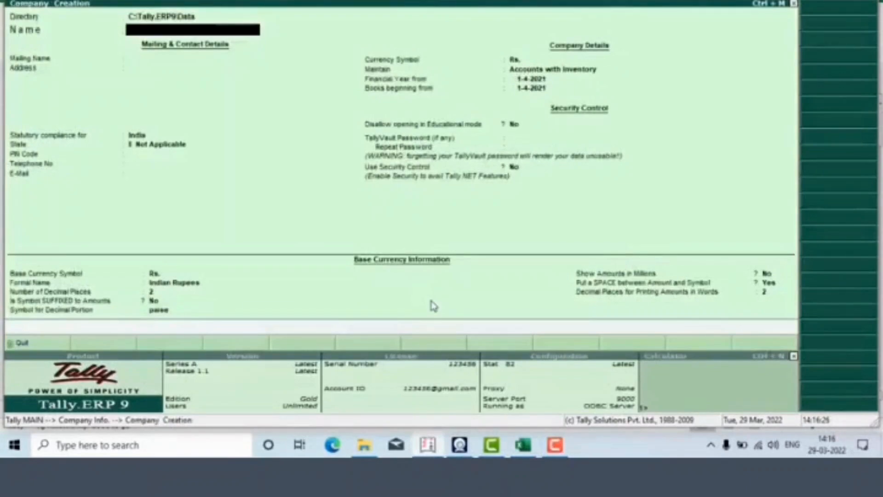
pyautogui.write('SSG')
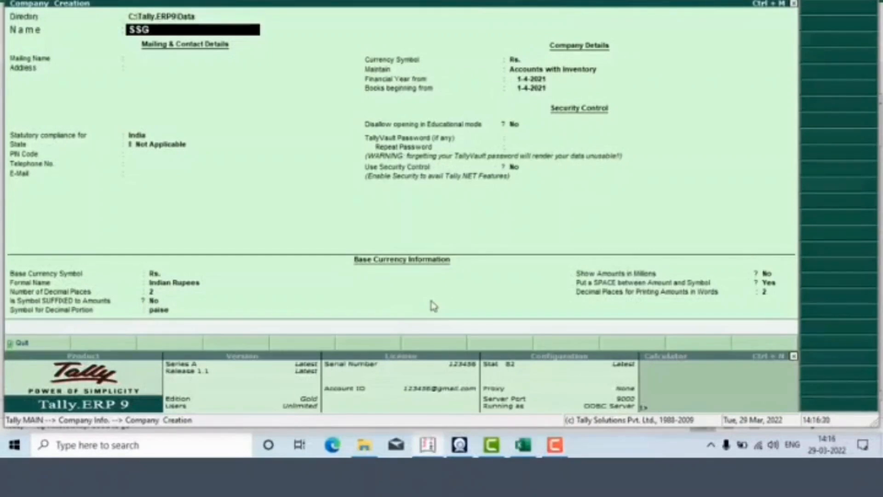
pyautogui.write(' ENTERP')
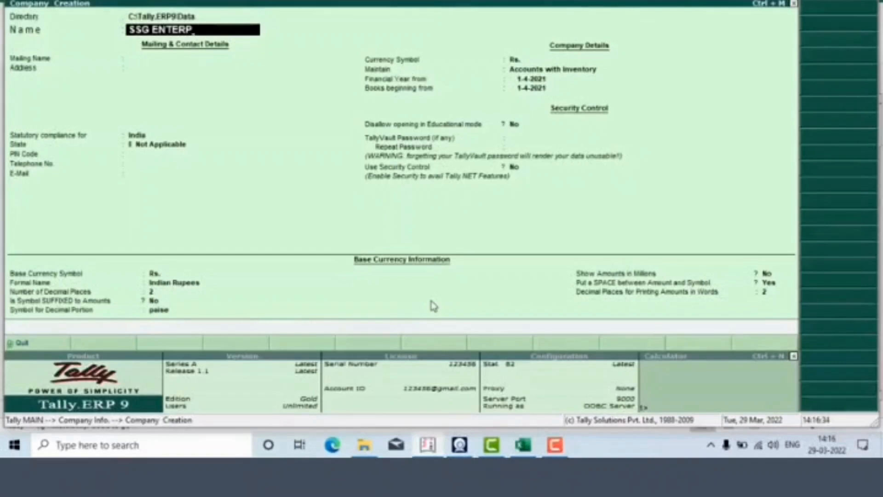
pyautogui.write('RISES')
pyautogui.press('Return')
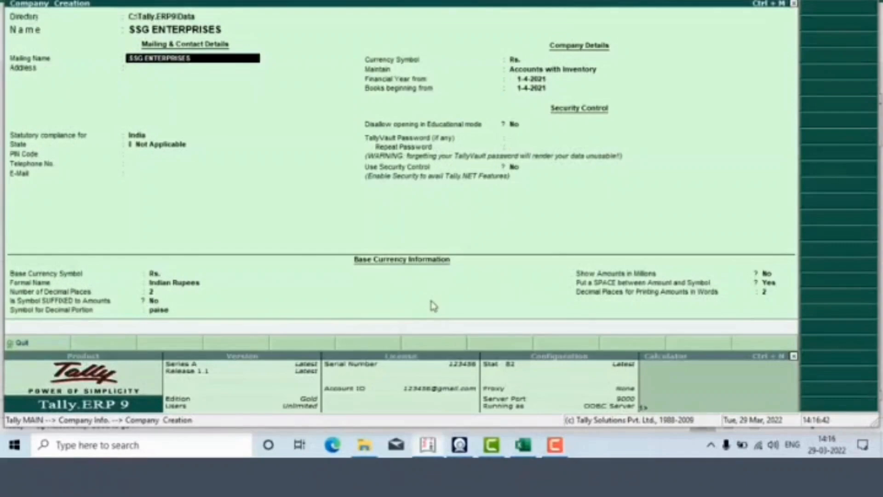
# Keep the mailing name, leave the address blank, and set statutory compliance to India with Madhya Pradesh as the state
pyautogui.press('Return')
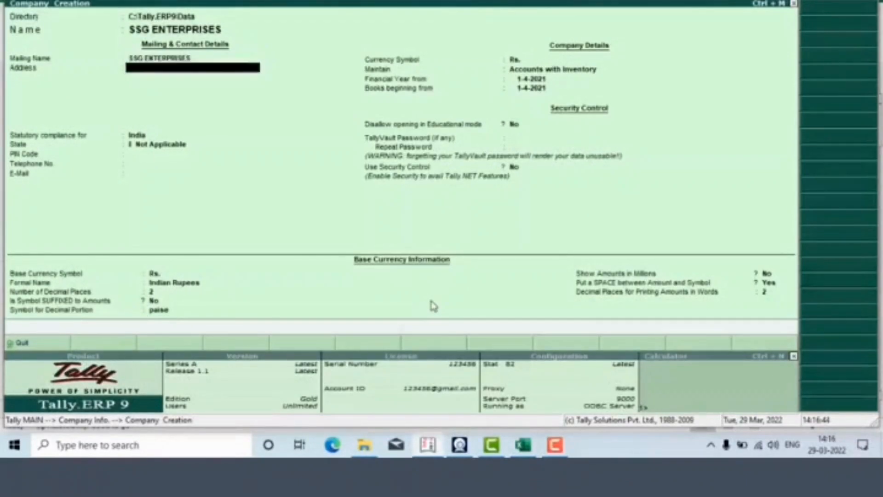
pyautogui.press('Return')
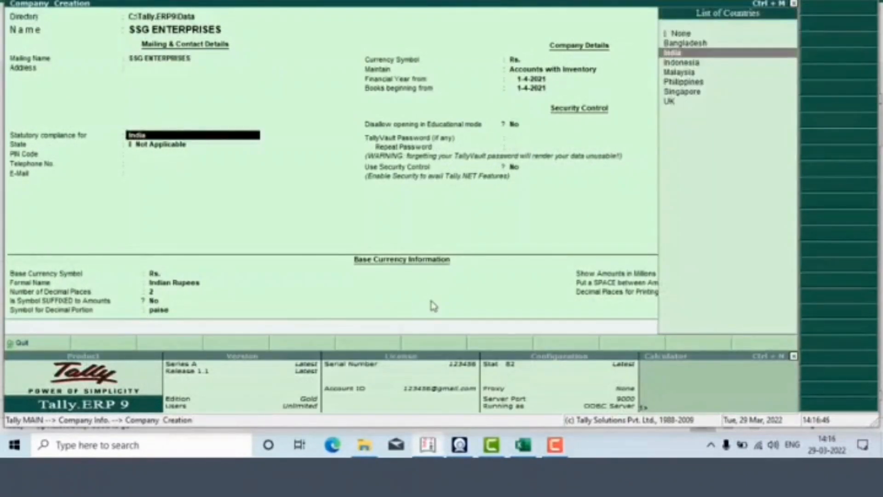
pyautogui.press('Return')
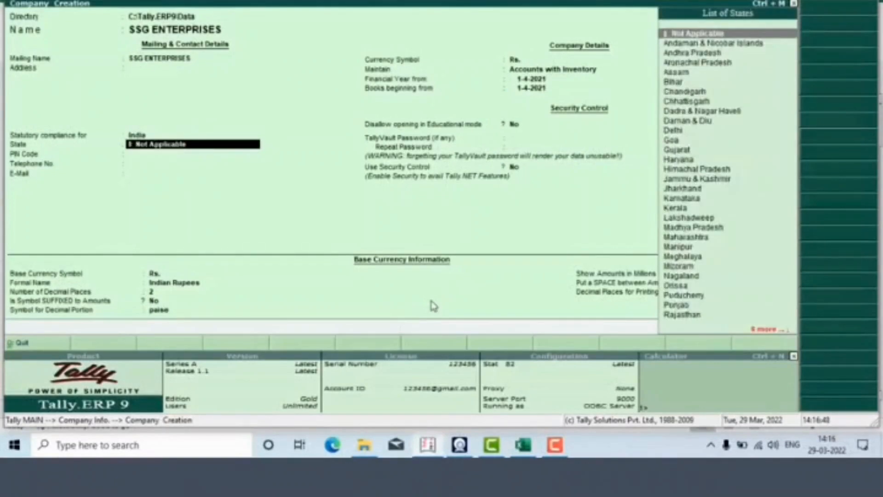
pyautogui.write('MAD')
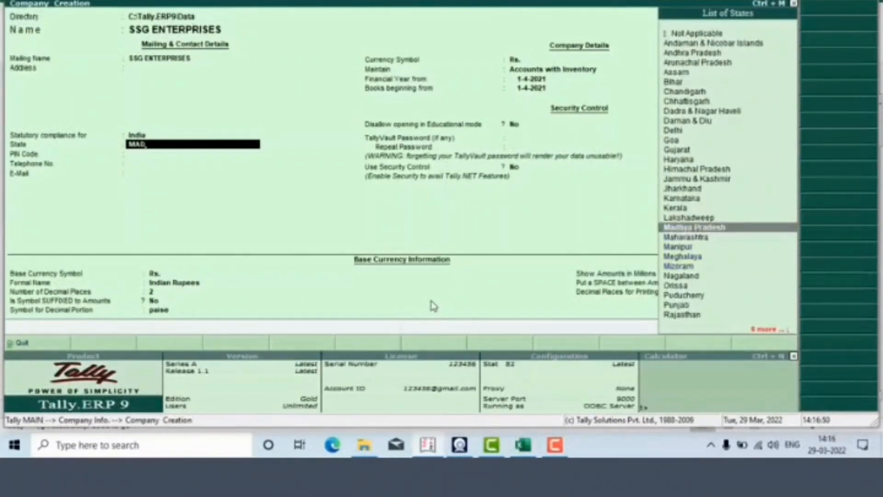
pyautogui.press('Return')
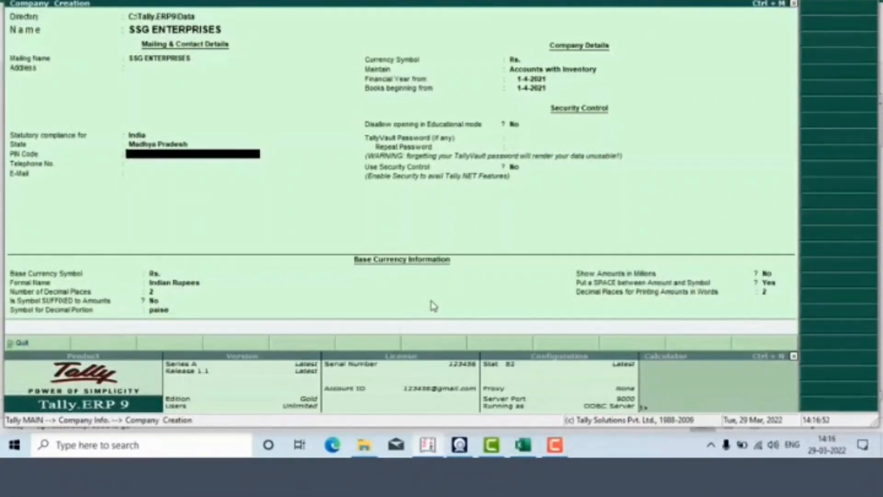
# Leave the contact fields blank and keep Rs. as the currency symbol and Accounts with Inventory as the company type
pyautogui.press('Return')
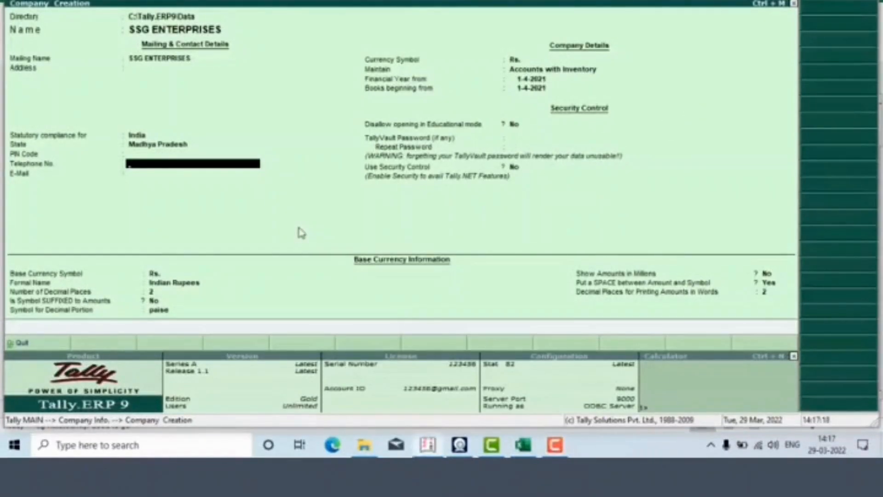
pyautogui.press('Return')
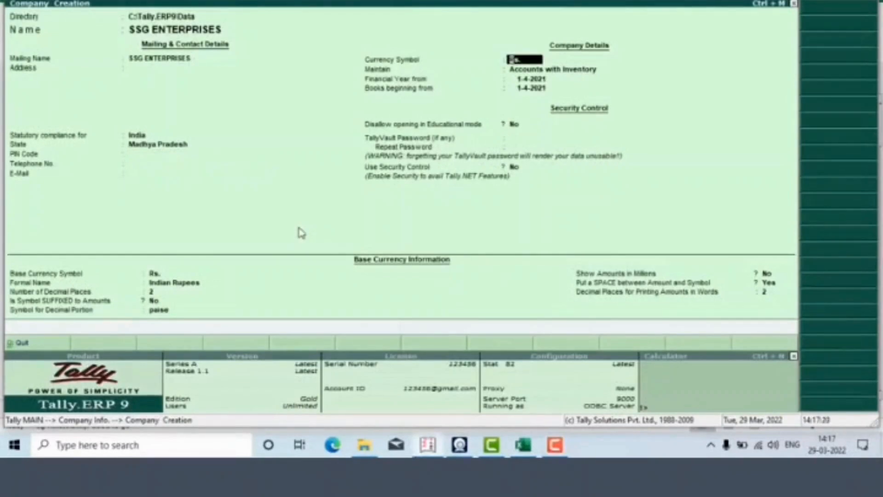
pyautogui.press('Return')
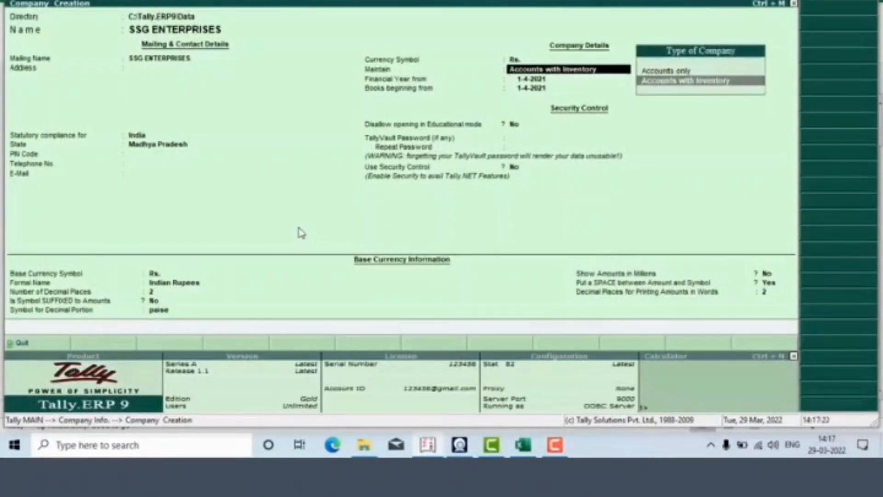
pyautogui.press('Return')
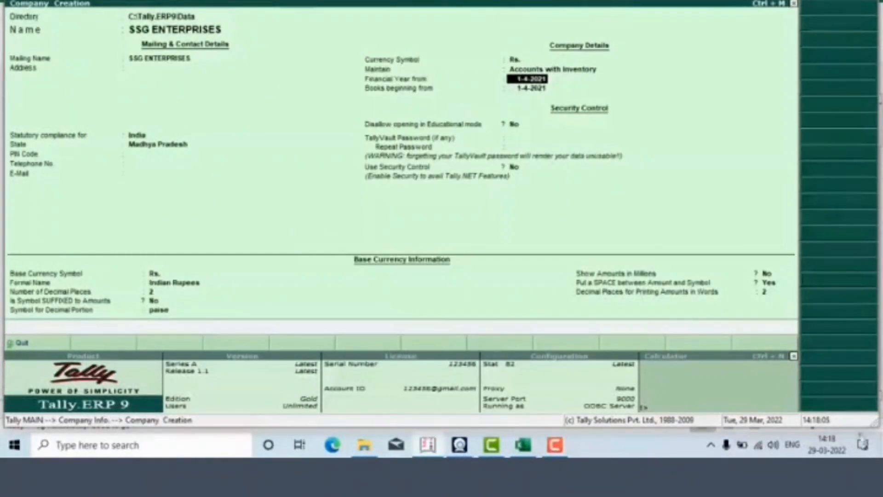
# Check the first transaction date in the Excel cash sheet, and recheck the company type in Tally.ERP 9
pyautogui.click(526, 446)
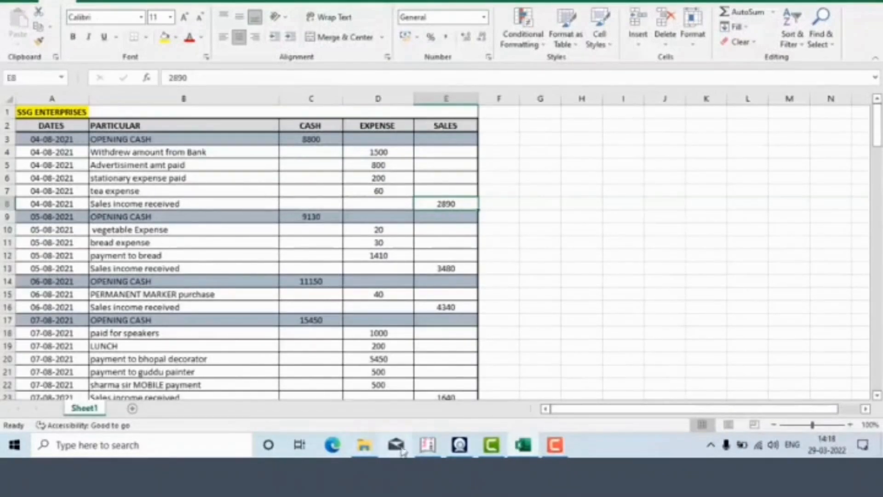
pyautogui.click(428, 446)
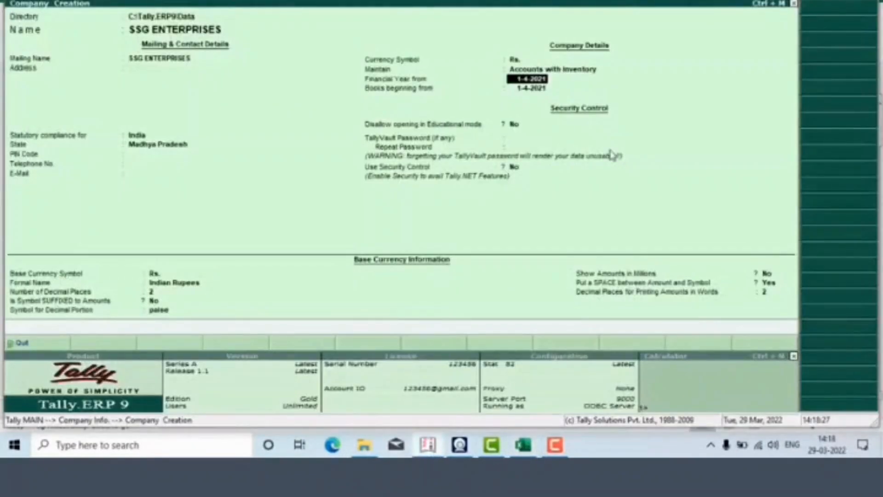
pyautogui.press('Up')
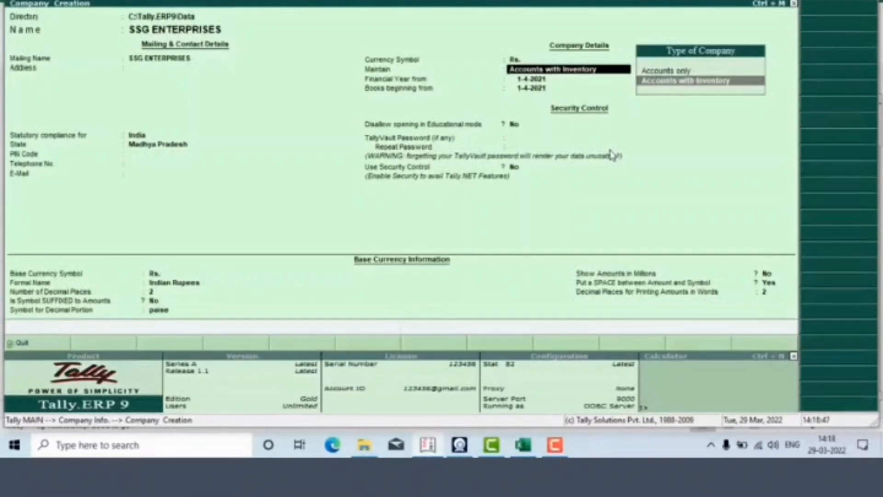
pyautogui.press('Return')
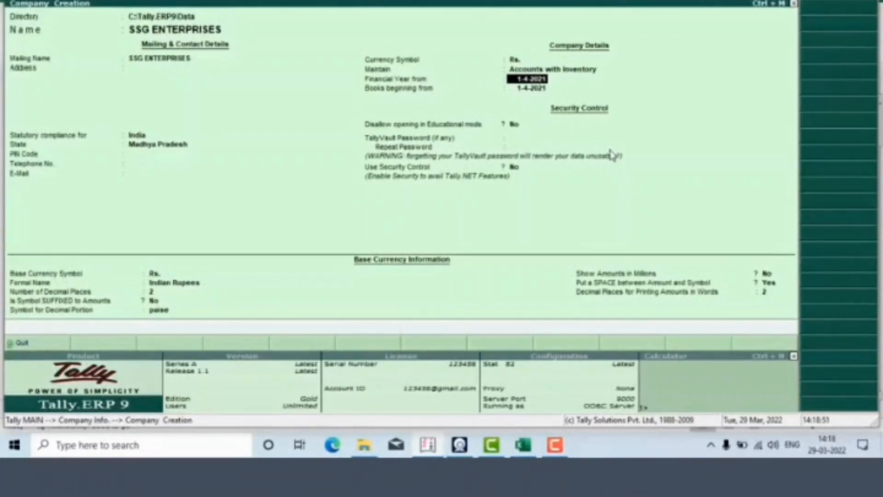
# Keep the financial year start at 1-4-2021 and set the books beginning date to 4-8-2021
pyautogui.press('Return')
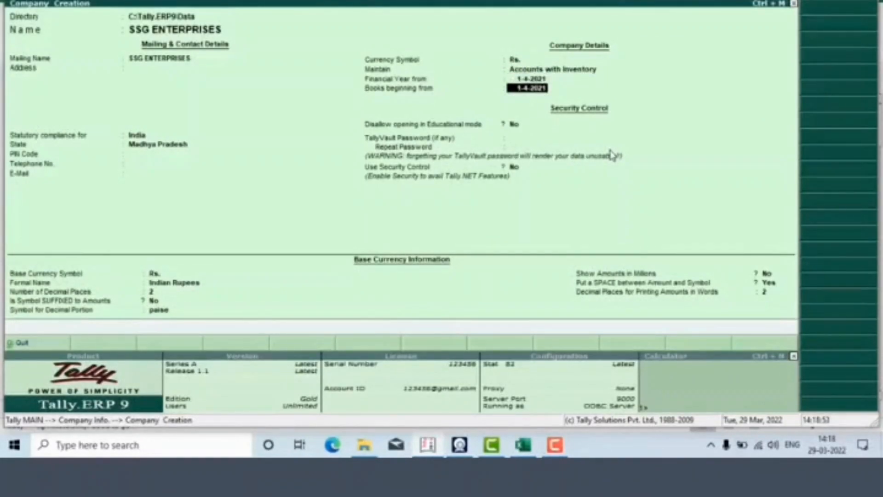
pyautogui.write('4-')
pyautogui.write('0')
pyautogui.write('-')
pyautogui.write('20')
pyautogui.write('21')
pyautogui.press('Return')
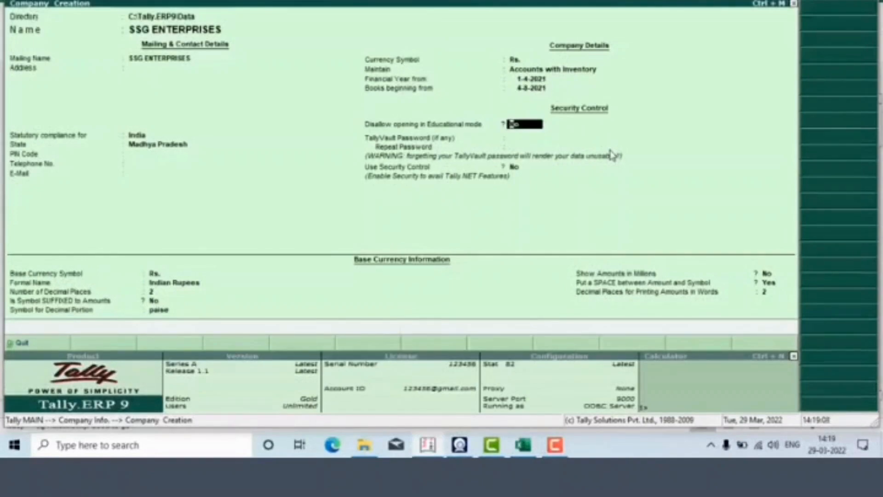
# Accept the default security control and base currency settings and save the new company
pyautogui.press('Return')
pyautogui.press('Return')
pyautogui.press('Return')
pyautogui.press('Return')
pyautogui.press('Return')
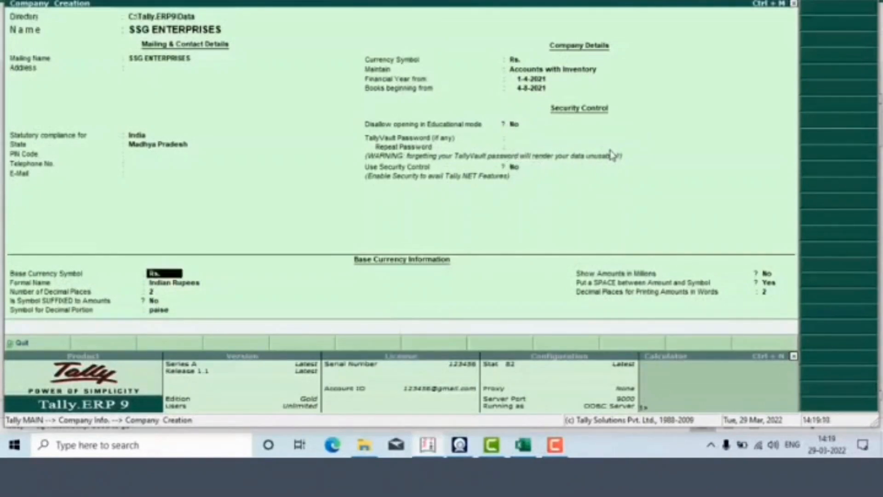
pyautogui.press('Return')
pyautogui.press('Return')
pyautogui.press('Return')
pyautogui.press('Return')
pyautogui.press('Return')
pyautogui.press('Return')
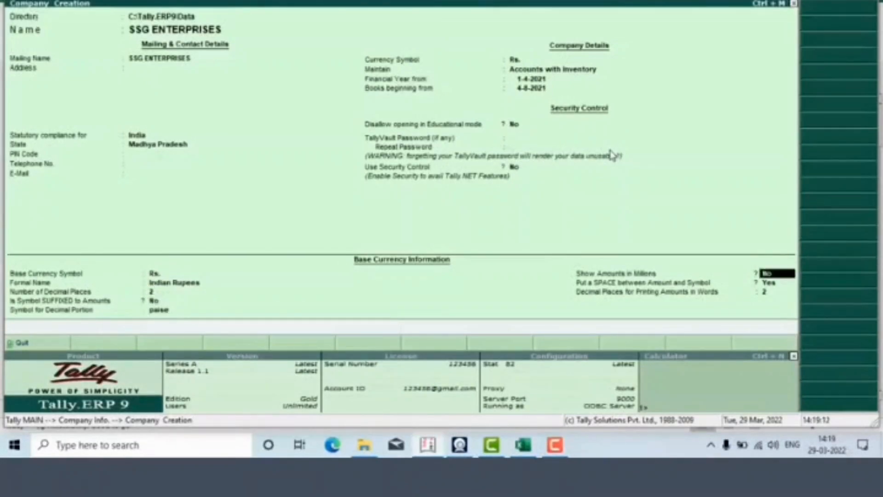
pyautogui.press('Return')
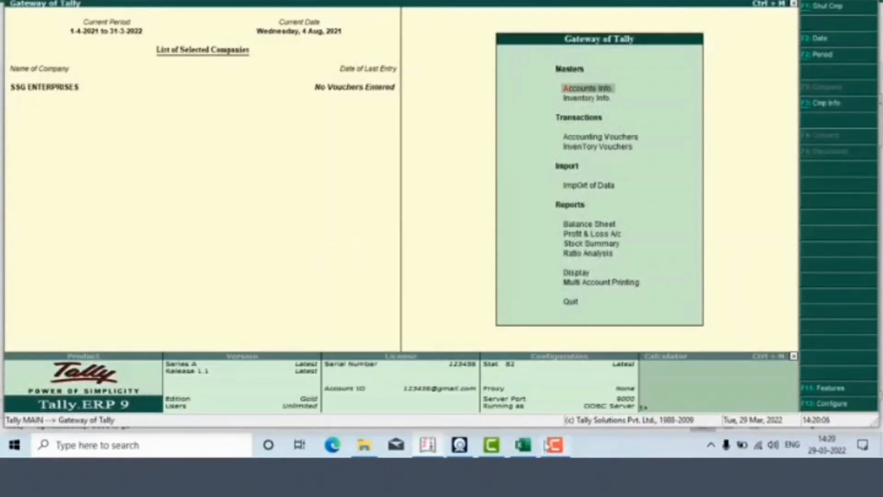
# Check the 04-08-2021 opening cash amount in the Excel cash sheet, and return to Tally.ERP 9
pyautogui.click(524, 449)
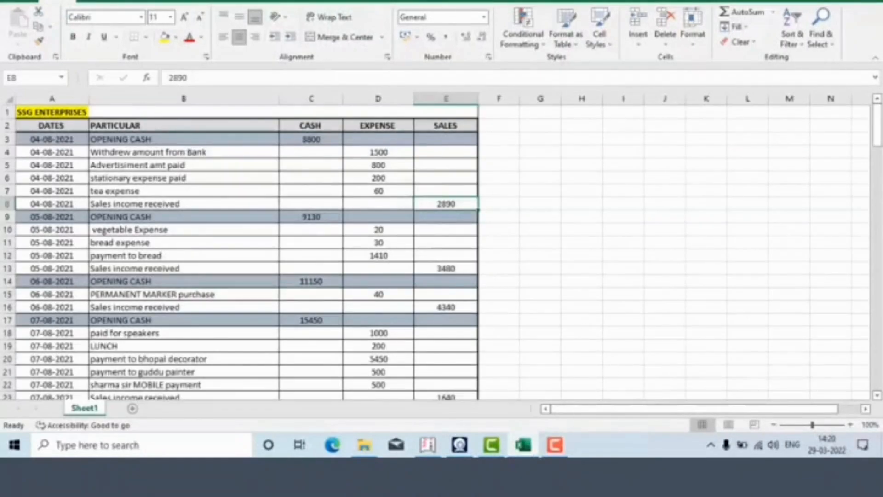
pyautogui.click(428, 443)
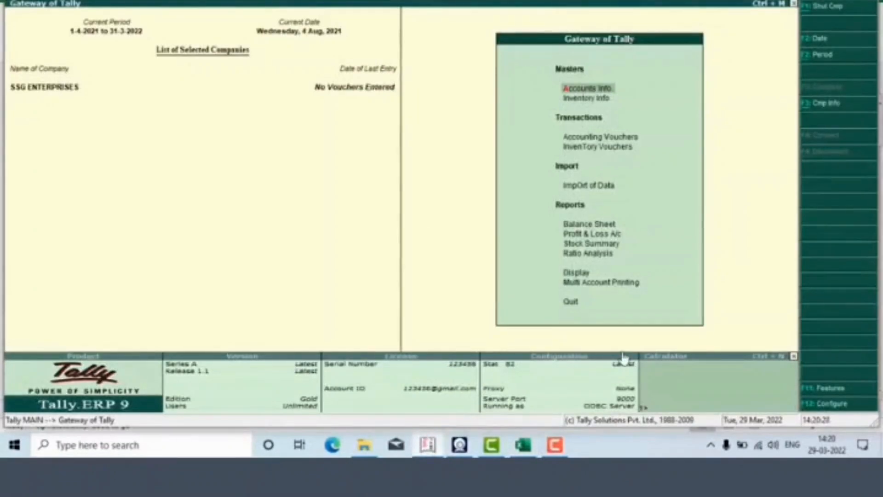
pyautogui.press('Return')
pyautogui.press('Down')
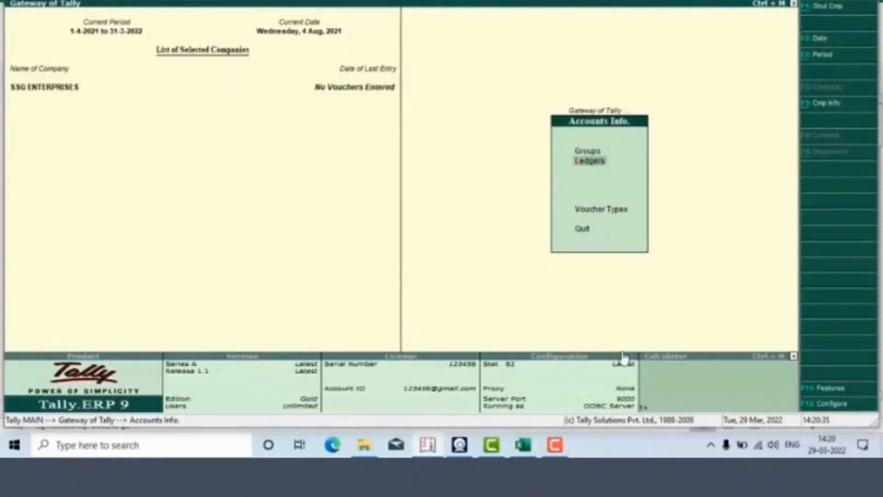
pyautogui.press('Return')
pyautogui.press('Down')
pyautogui.press('Down')
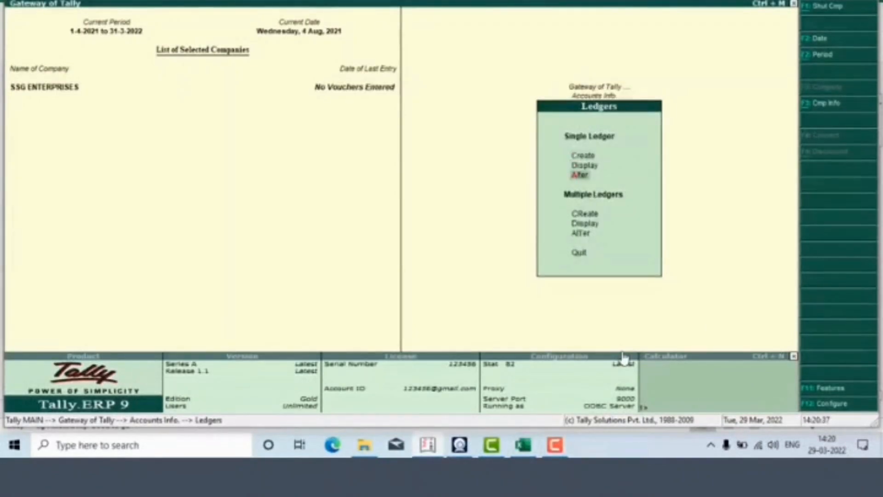
pyautogui.press('Return')
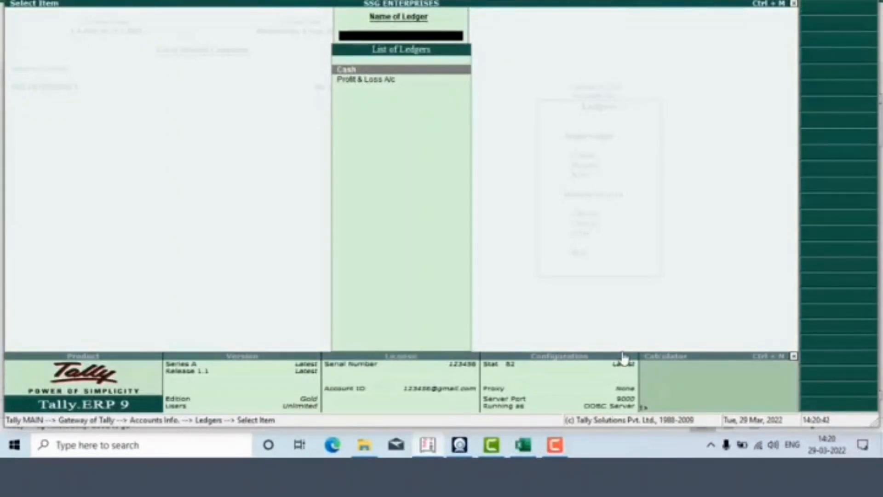
pyautogui.press('Escape')
pyautogui.press('Escape')
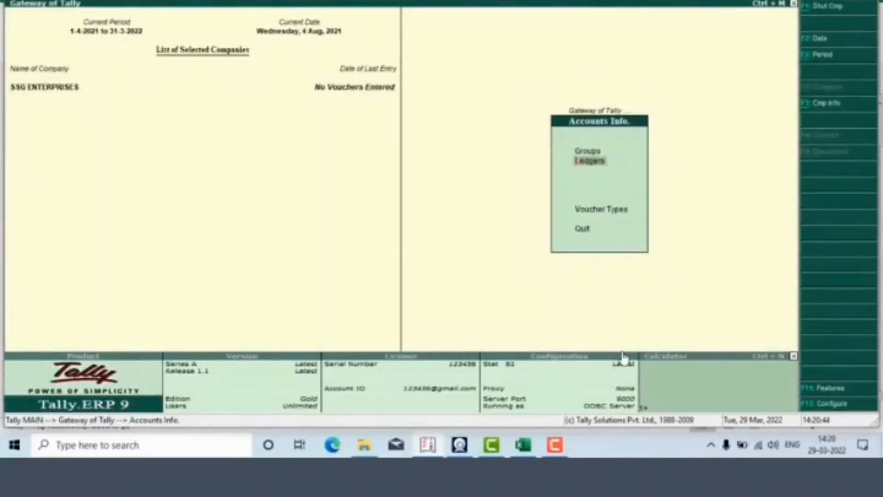
pyautogui.press('Escape')
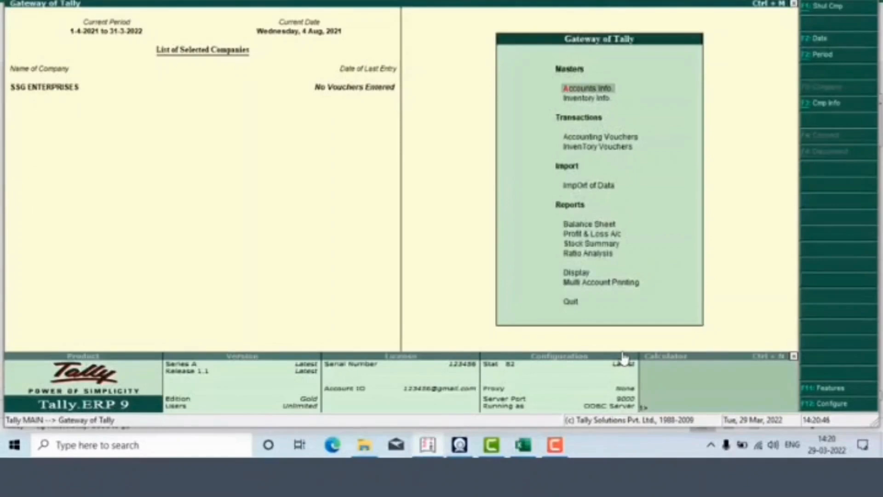
# Open the existing Cash ledger of SSG ENTERPRISES for alteration as a single ledger
pyautogui.press('Return')
pyautogui.press('Down')
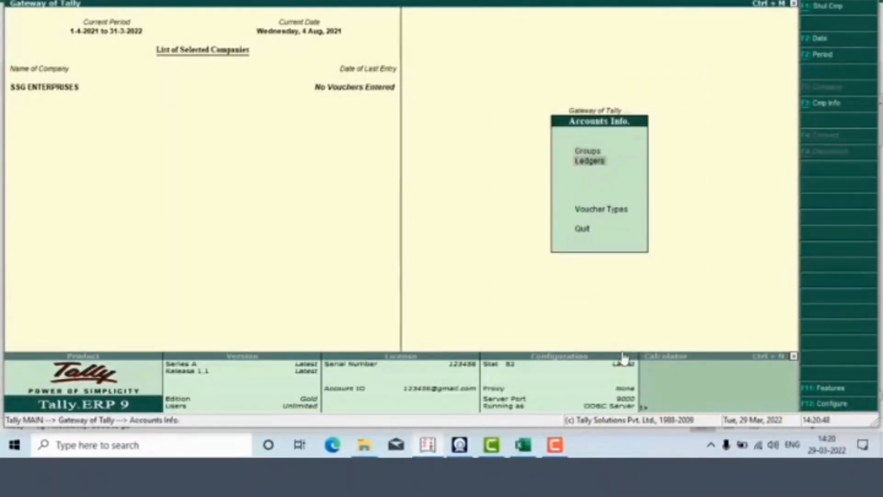
pyautogui.press('Return')
pyautogui.press('Down')
pyautogui.press('Down')
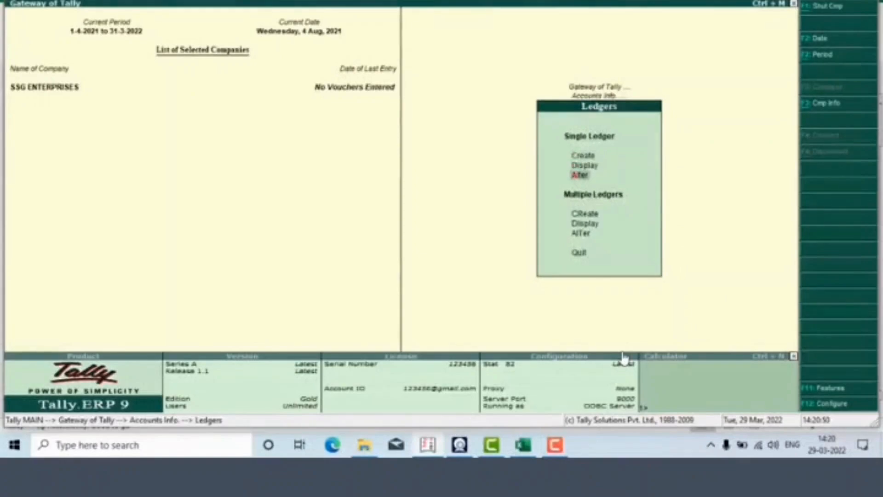
pyautogui.press('Return')
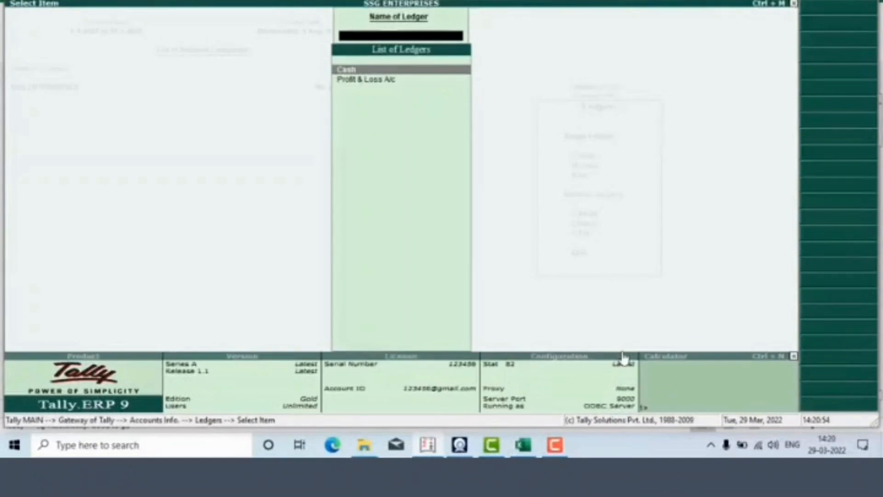
pyautogui.press('Return')
# Keep the Cash ledger under Cash-in-Hand, set its opening balance to 8800 Dr, and save the ledger
pyautogui.press('Return')
pyautogui.press('Return')
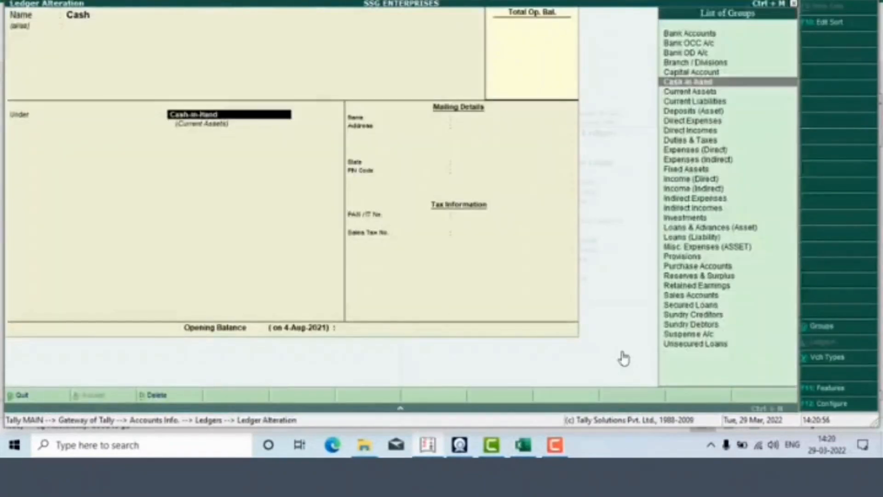
pyautogui.press('BackSpace')
pyautogui.press('BackSpace')
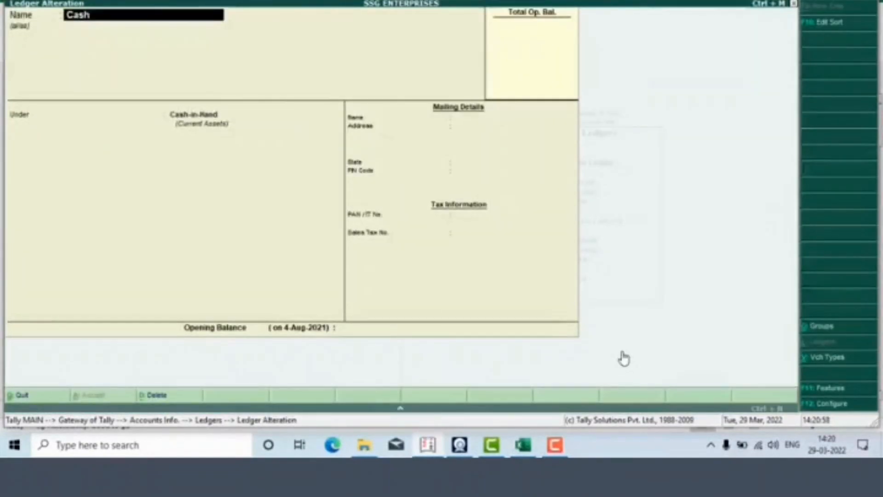
pyautogui.press('Return')
pyautogui.press('Return')
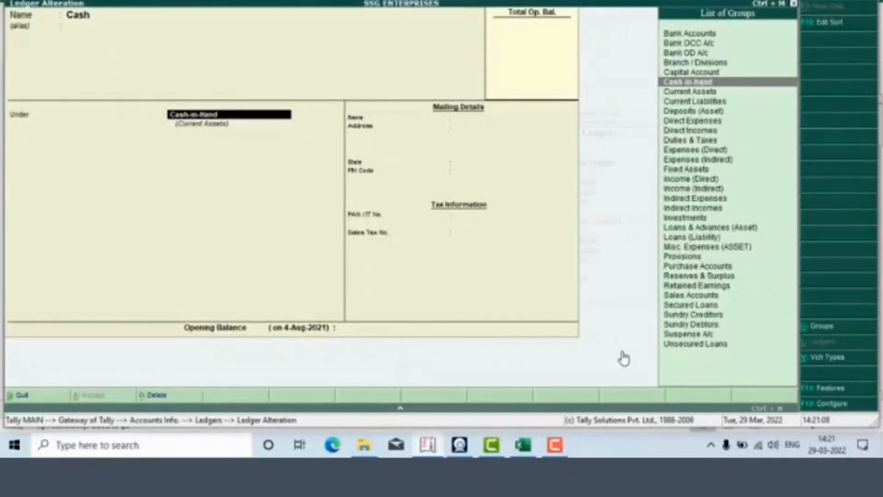
pyautogui.press('Return')
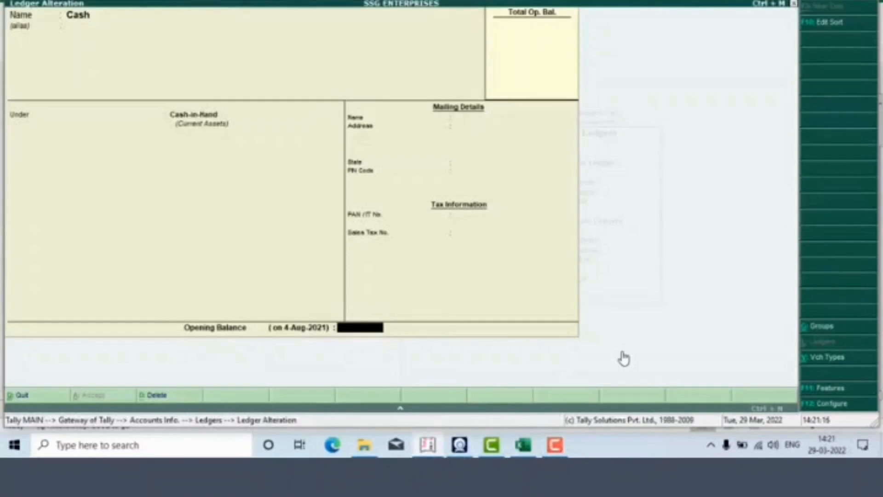
pyautogui.write('8800')
pyautogui.press('Return')
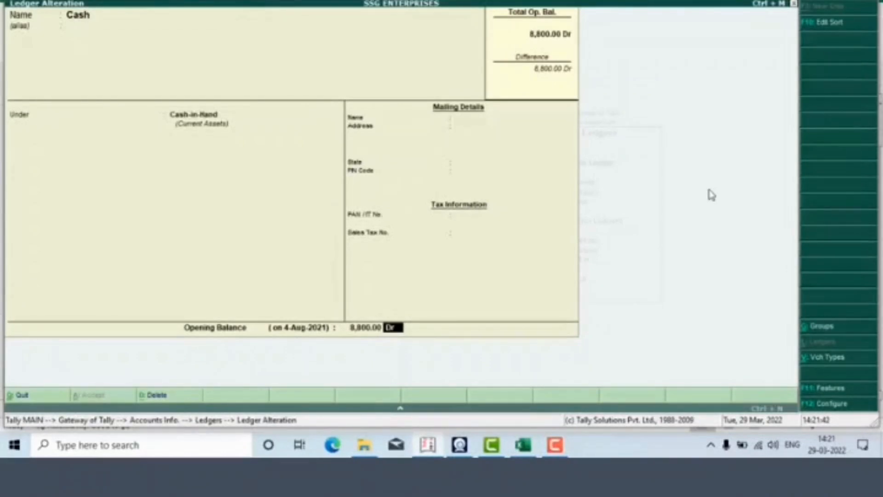
pyautogui.press('Return')
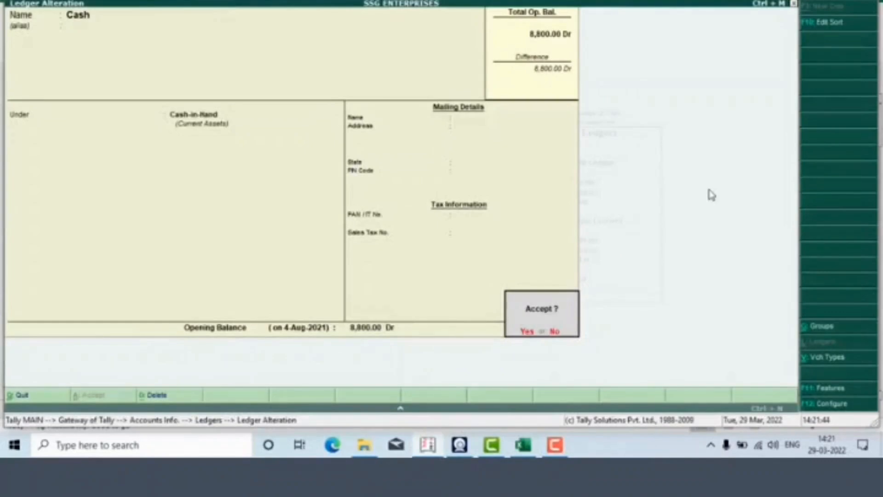
pyautogui.press('Return')
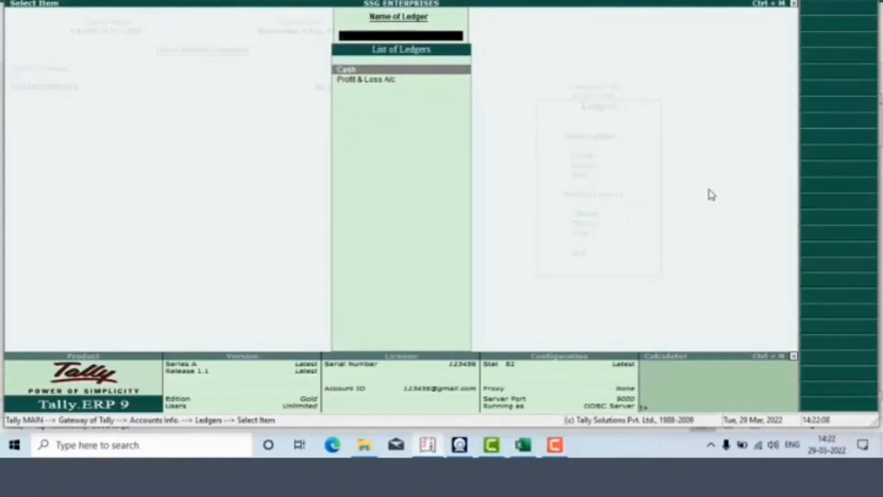
# Leave the ledger list and open accounting voucher creation for SSG ENTERPRISES
pyautogui.press('Escape')
pyautogui.press('Escape')
pyautogui.press('Escape')
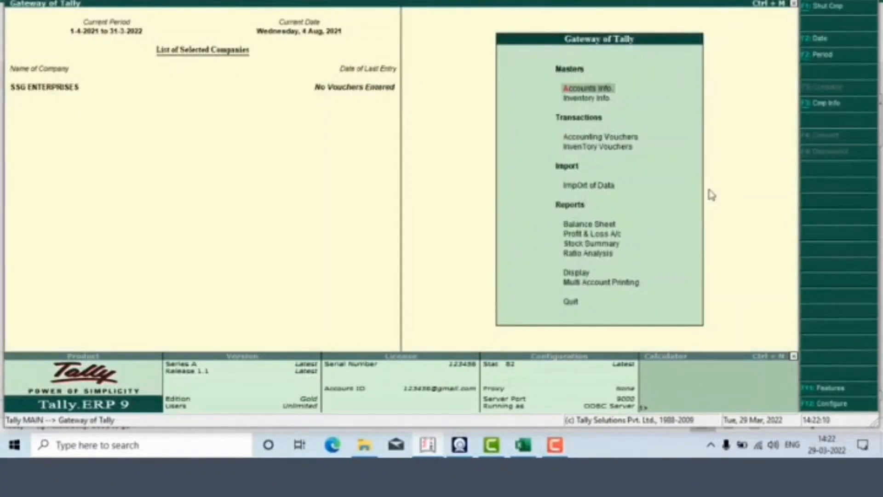
pyautogui.press('Down')
pyautogui.press('Down')
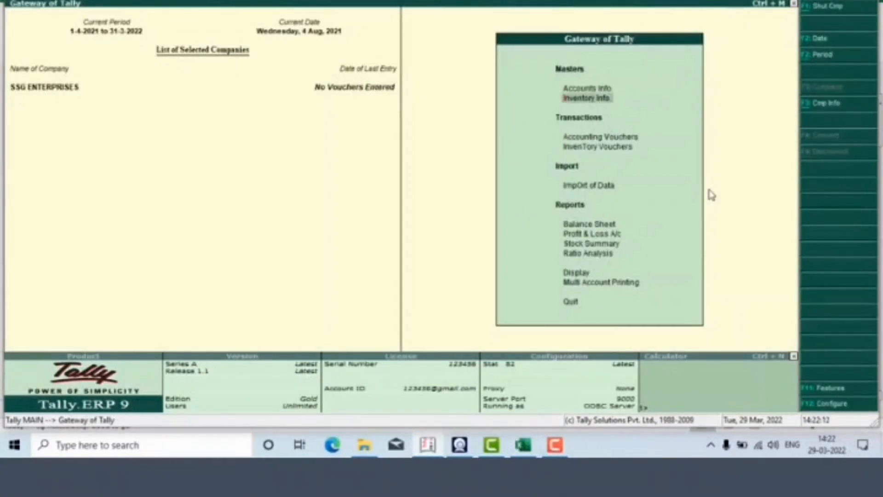
pyautogui.press('Return')
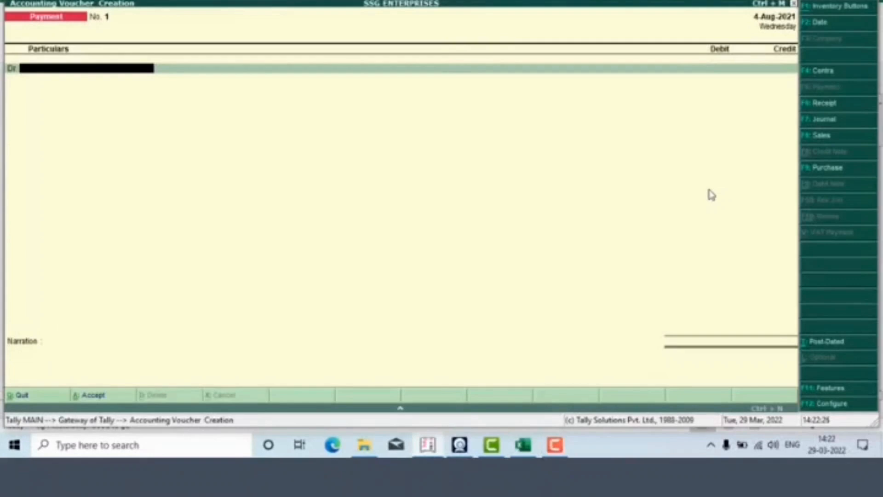
# Look at the Receipt and Contra voucher screens, and return to the Payment voucher
pyautogui.press('F5')
pyautogui.press('F6')
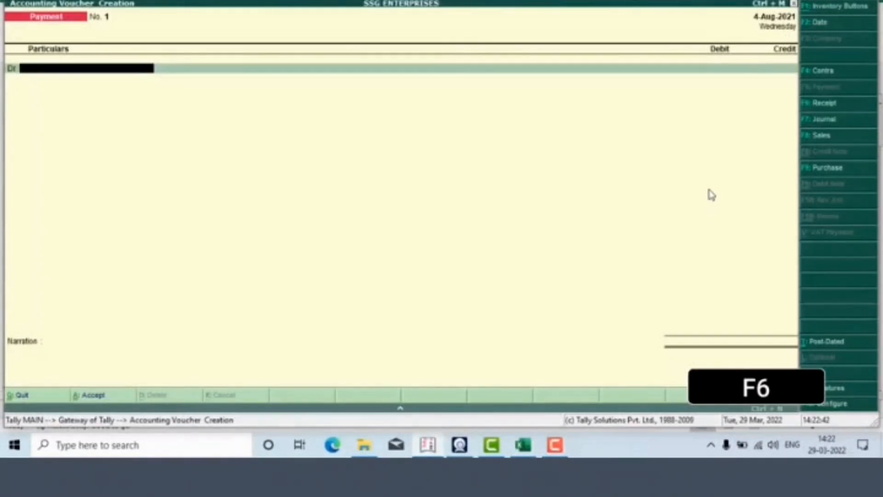
pyautogui.press('XF86AudioMute')
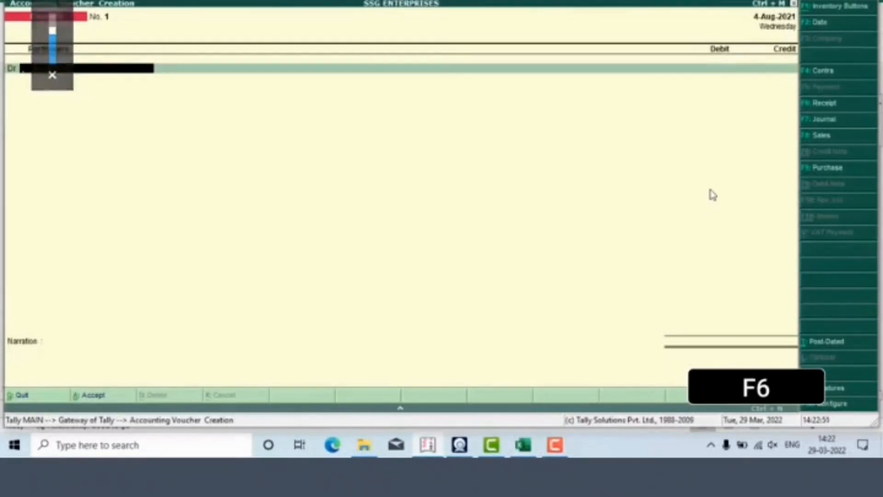
pyautogui.click(837, 102)
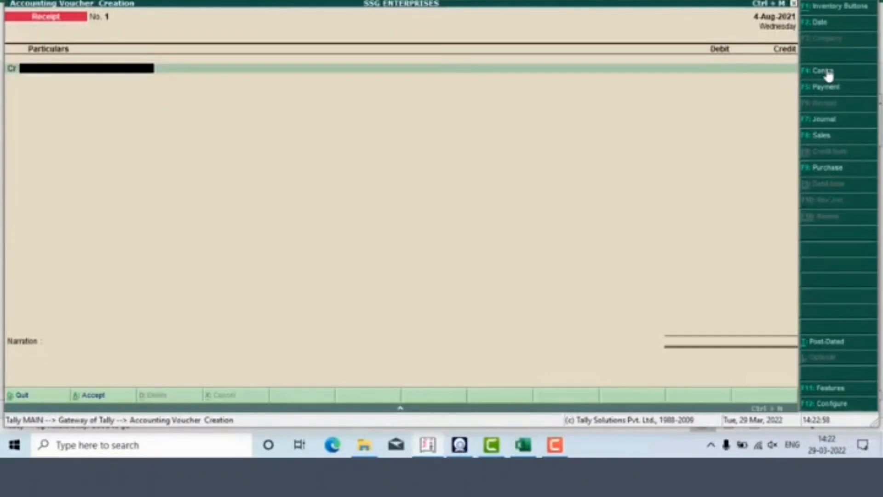
pyautogui.press('F4')
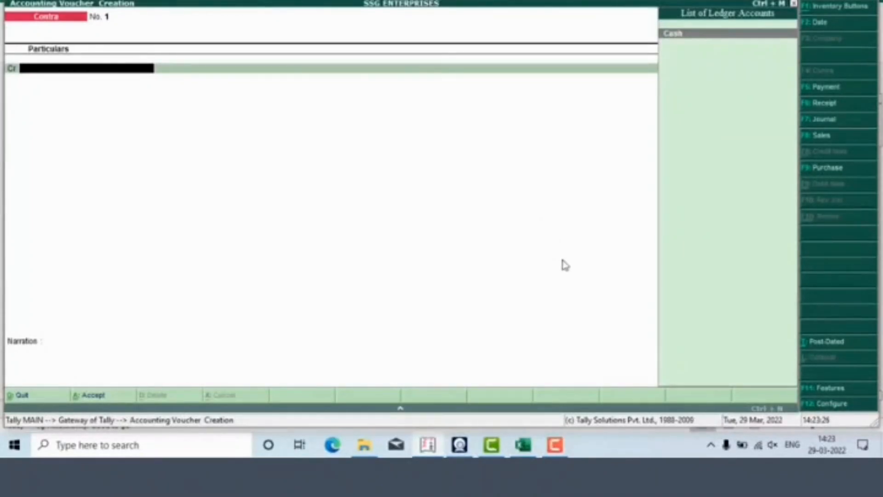
pyautogui.click(870, 89)
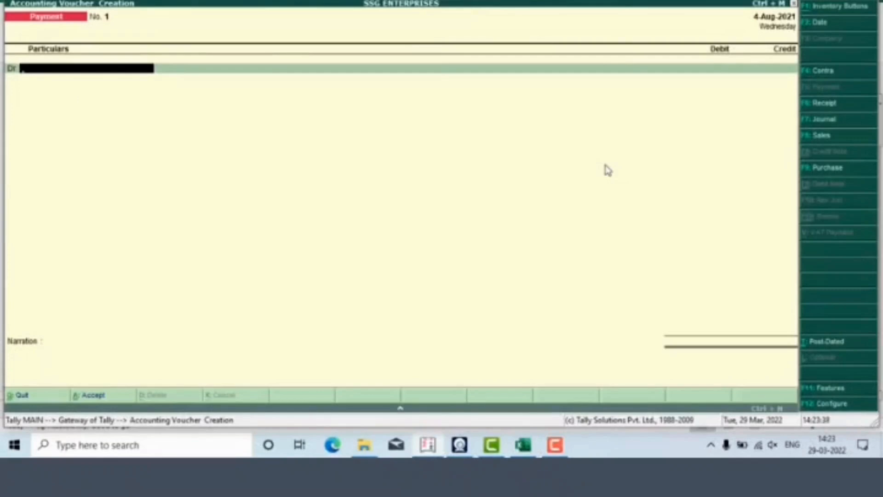
# Review the dates in the Excel cash sheet and check the 04-08-2021 entry for the amount withdrawn from the bank
pyautogui.press('F2')
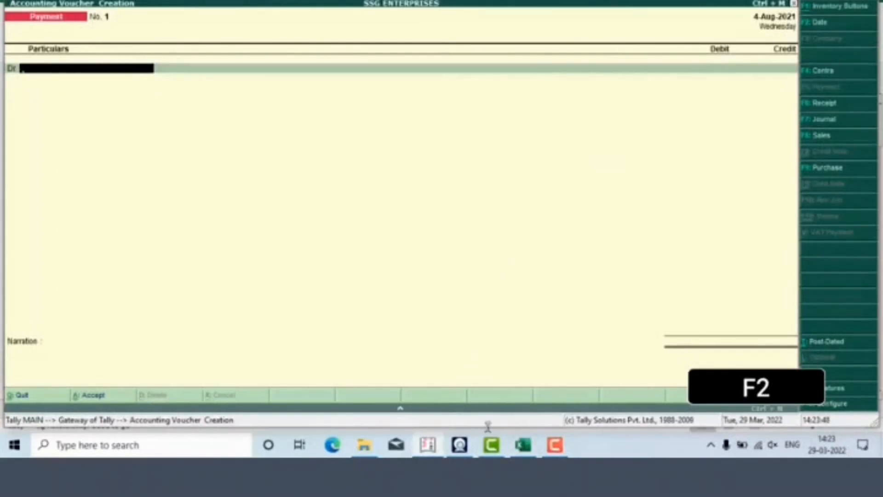
pyautogui.click(523, 446)
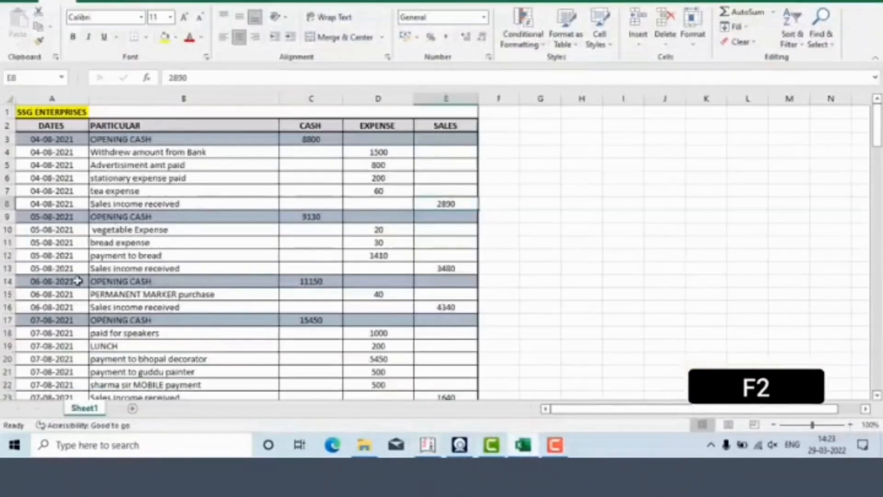
pyautogui.scroll(-1, 53, 287)
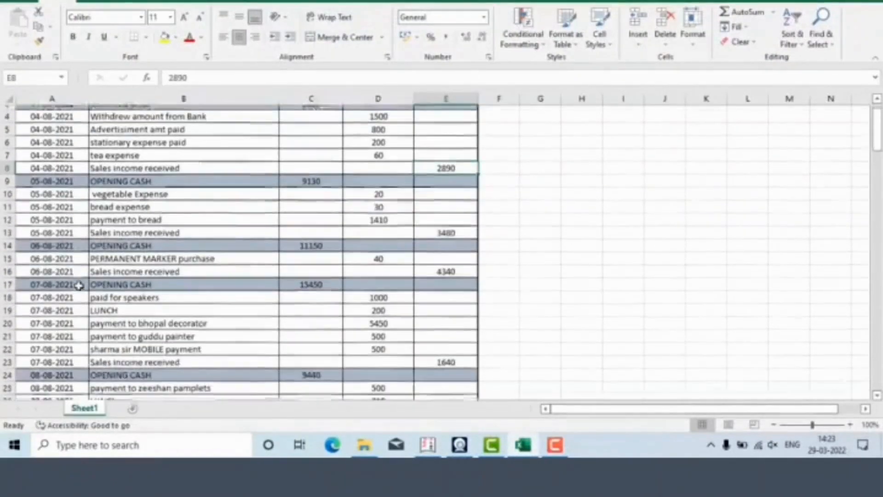
pyautogui.scroll(1, 54, 294)
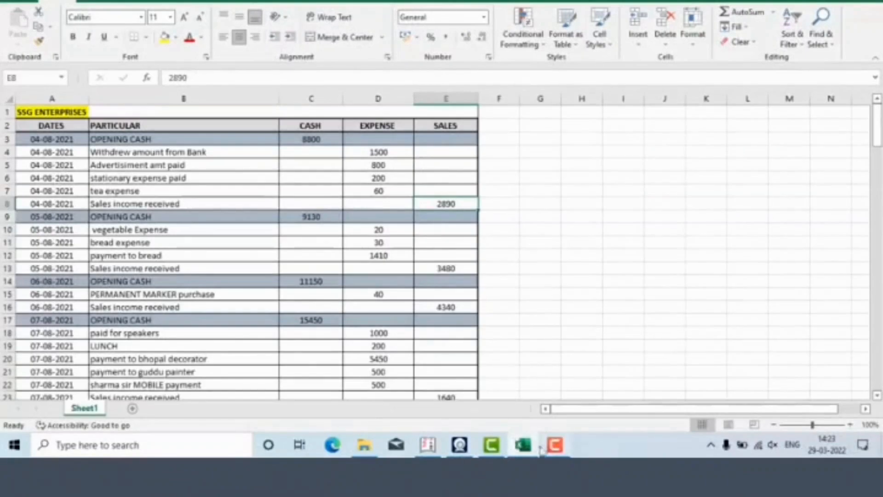
pyautogui.click(531, 451)
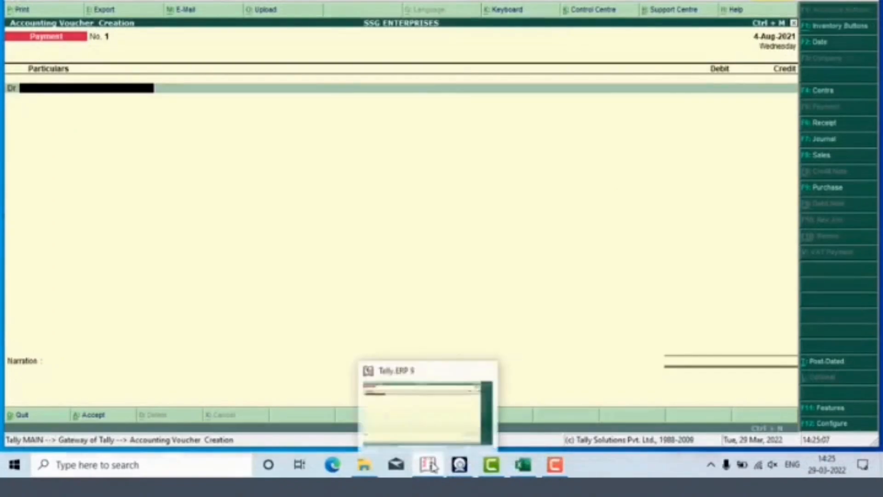
pyautogui.click(521, 465)
pyautogui.click(61, 173)
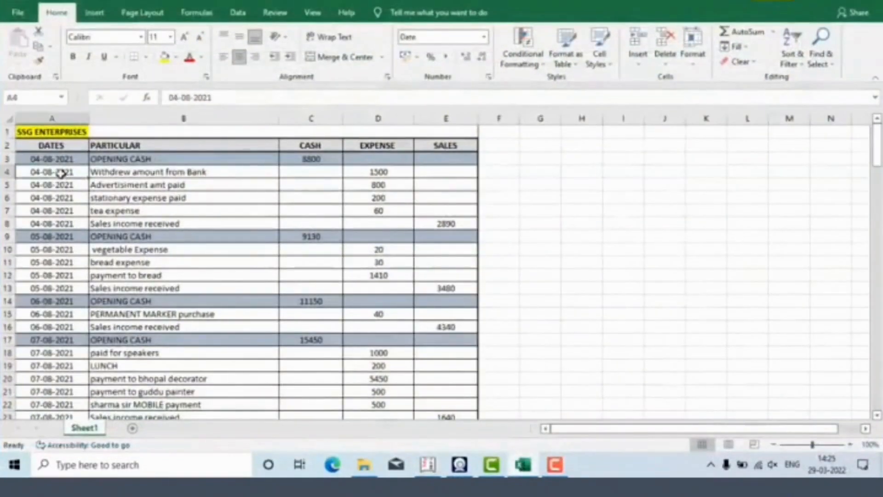
pyautogui.click(121, 173)
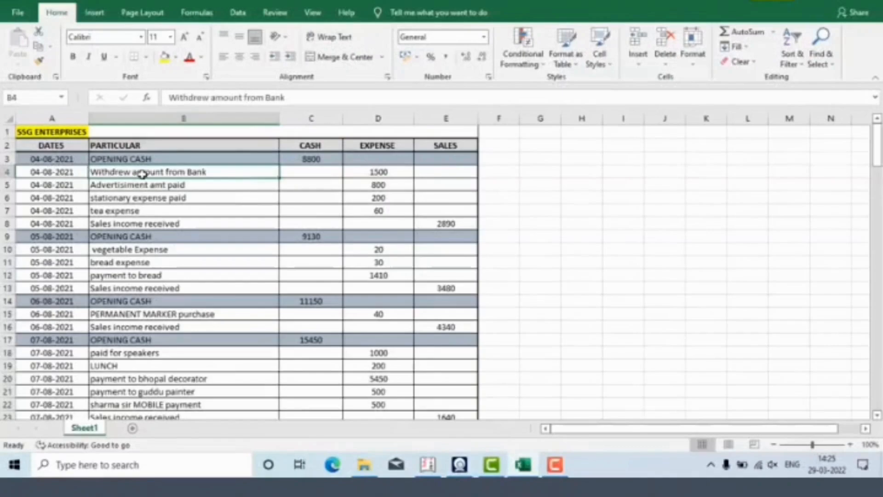
# Return to Tally.ERP 9 and set the payment voucher's date to 4-8-2021
pyautogui.click(427, 465)
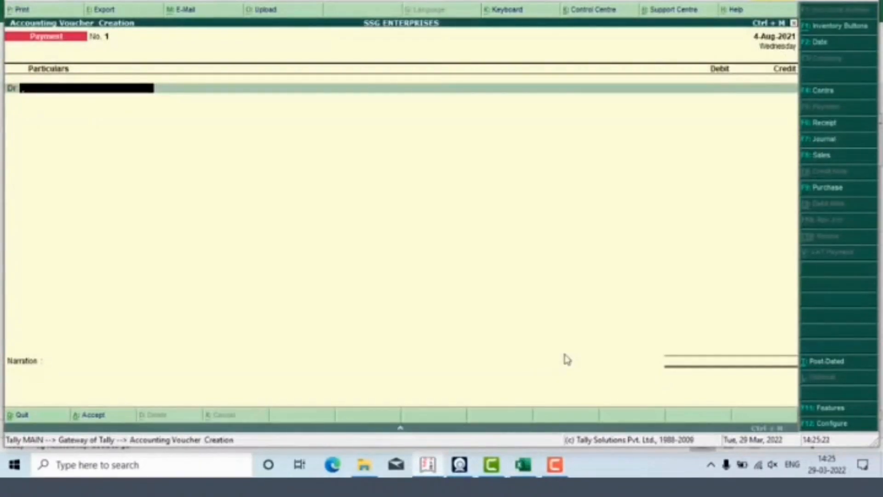
pyautogui.press('F2')
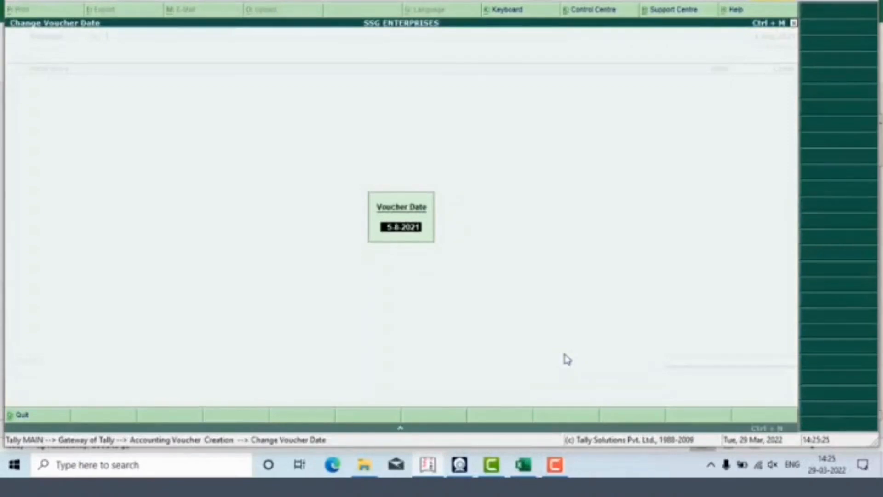
pyautogui.write('4-8-2021')
pyautogui.press('Return')
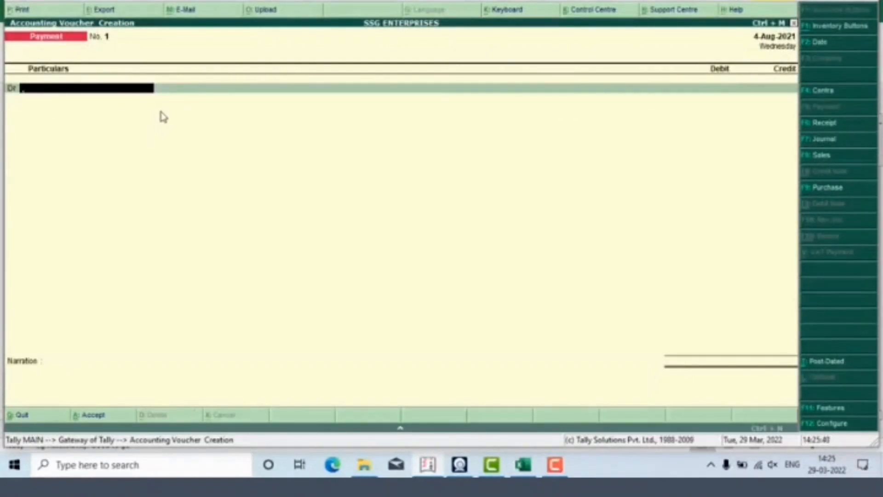
# Check the bank withdrawal entry in the Excel cash sheet, and open a Contra voucher in Tally.ERP 9
pyautogui.click(523, 465)
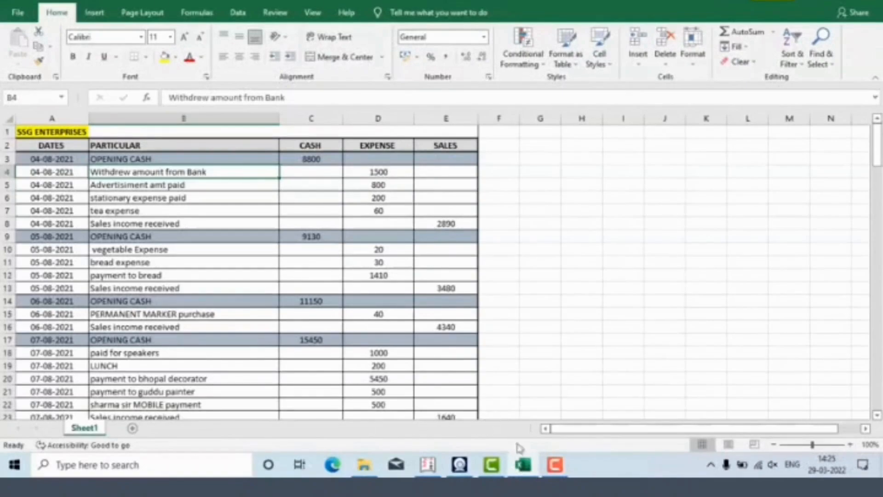
pyautogui.click(428, 469)
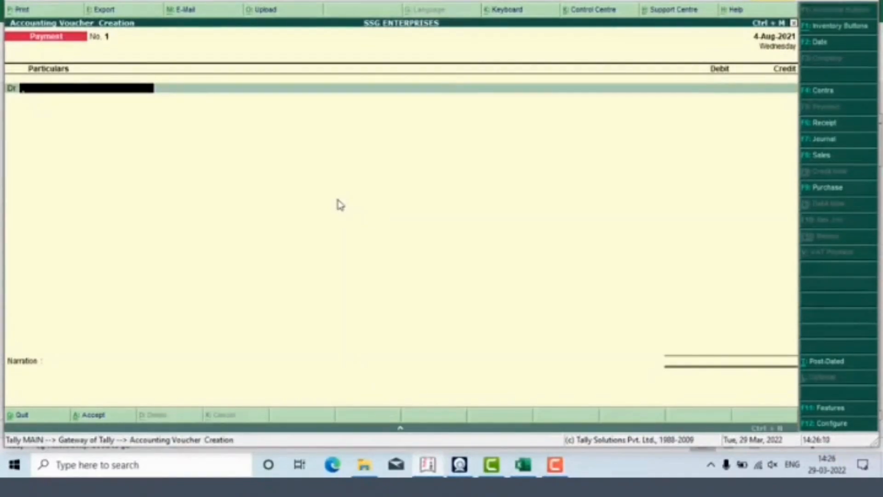
pyautogui.click(840, 94)
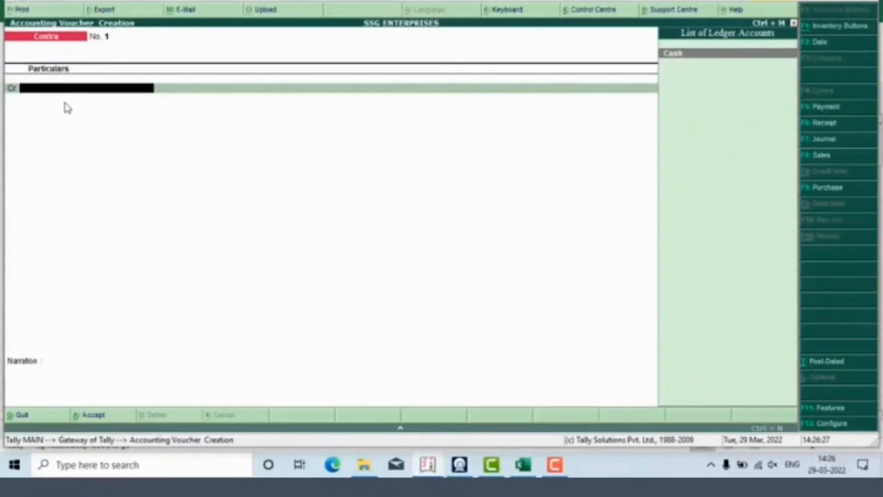
# Start a new ledger named Sbi Bank from the contra voucher and place it under the Bank Accounts group
pyautogui.hotkey('alt', 'c')
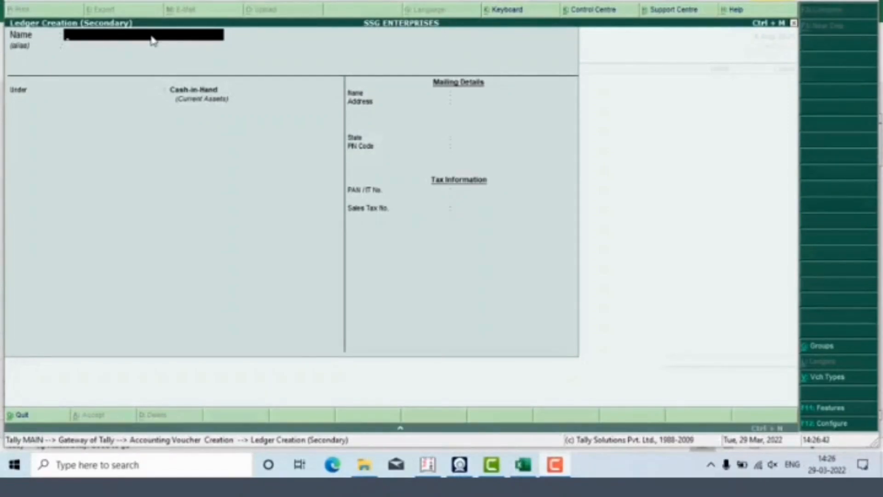
pyautogui.write('Sbi Ban')
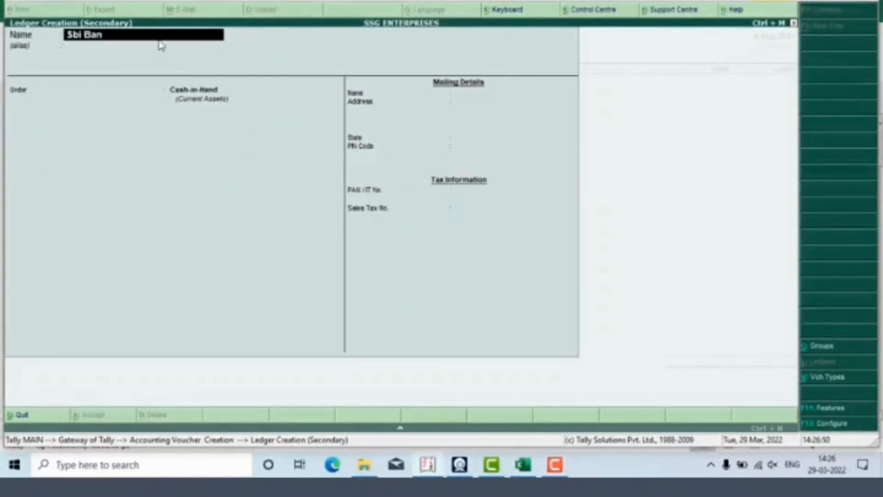
pyautogui.write('k')
pyautogui.press('Return')
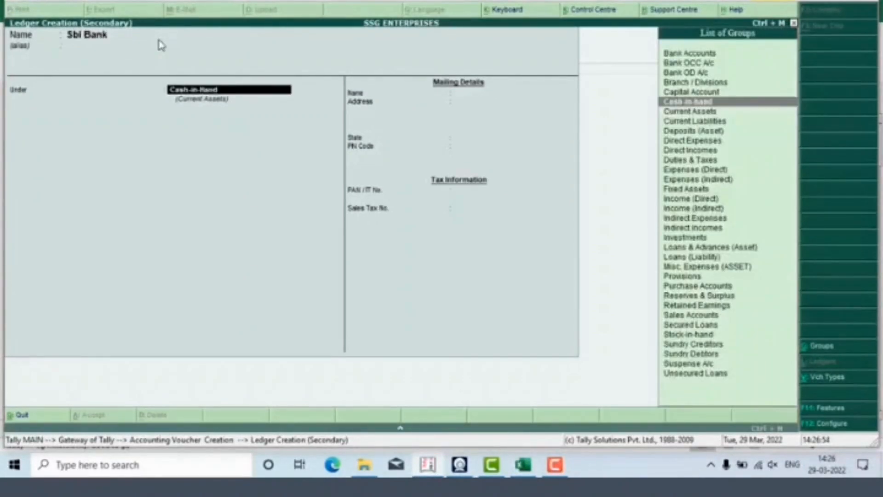
pyautogui.write('Ba')
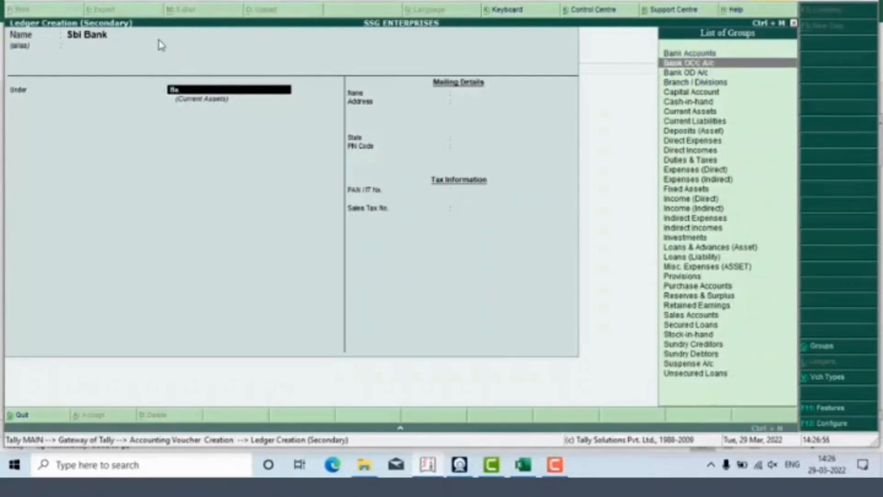
pyautogui.press('Return')
pyautogui.press('Return')
pyautogui.press('Return')
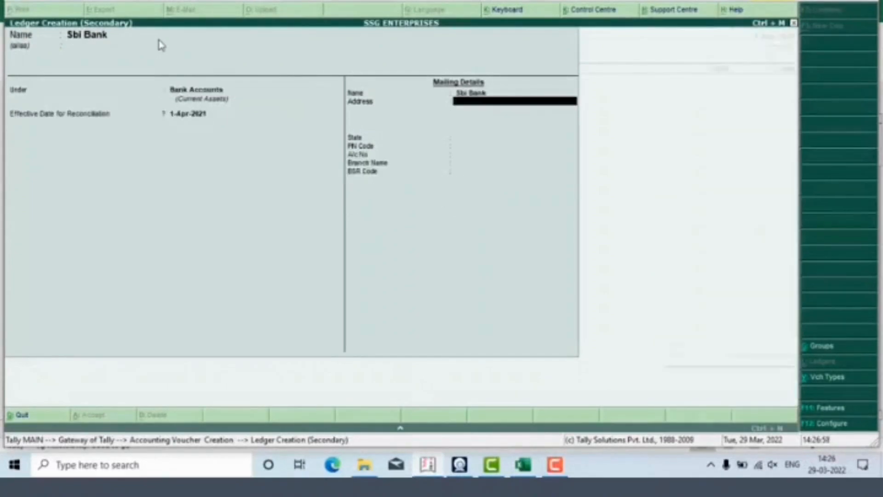
# Leave the Sbi Bank ledger's address and bank details blank with state Not Applicable, and save the ledger
pyautogui.press('Return')
pyautogui.press('Return')
pyautogui.press('Return')
pyautogui.press('Return')
pyautogui.press('Return')
pyautogui.press('Return')
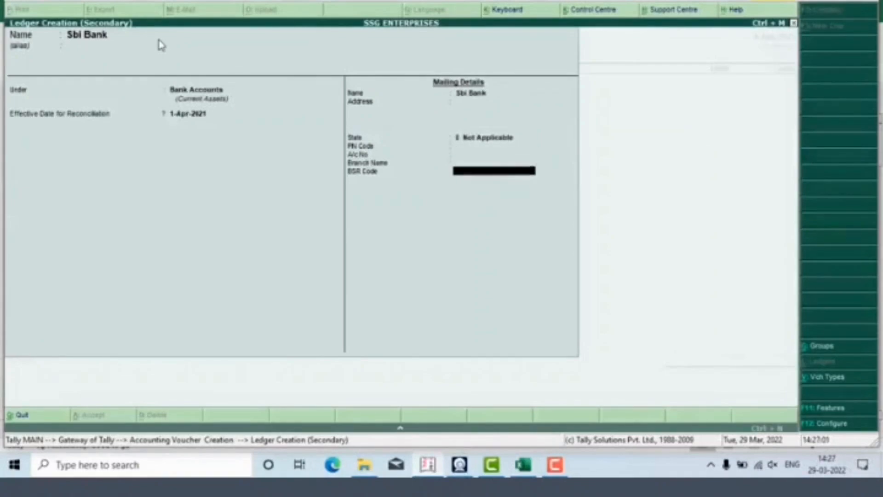
pyautogui.press('Return')
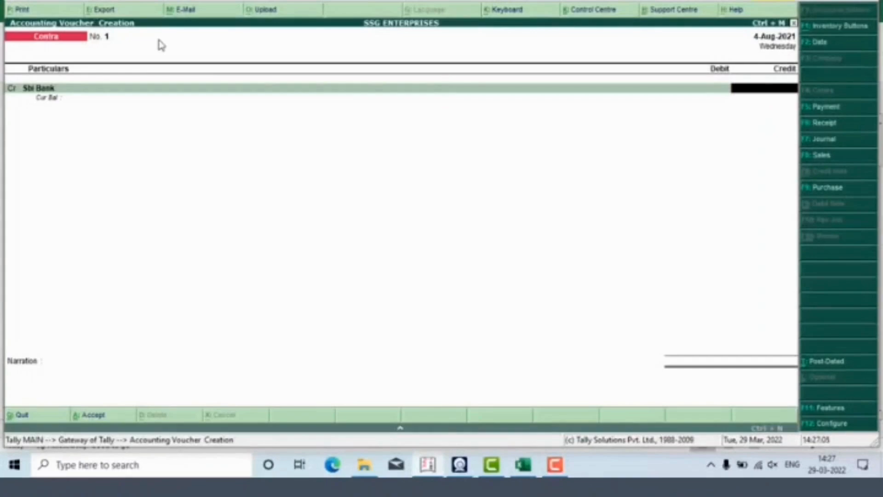
# Check the withdrawn amount in the Excel sheet and credit Sbi Bank with 1500 in the Tally.ERP 9 contra voucher
pyautogui.hotkey('alt', 'Tab')
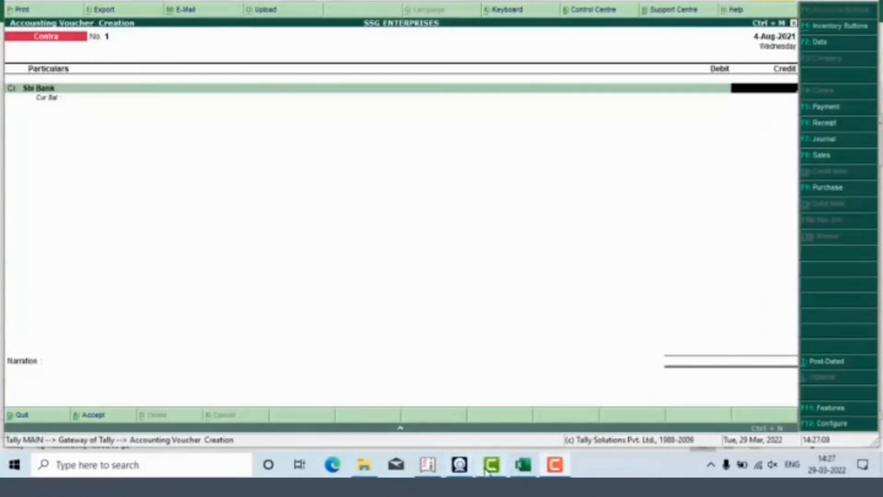
pyautogui.click(523, 466)
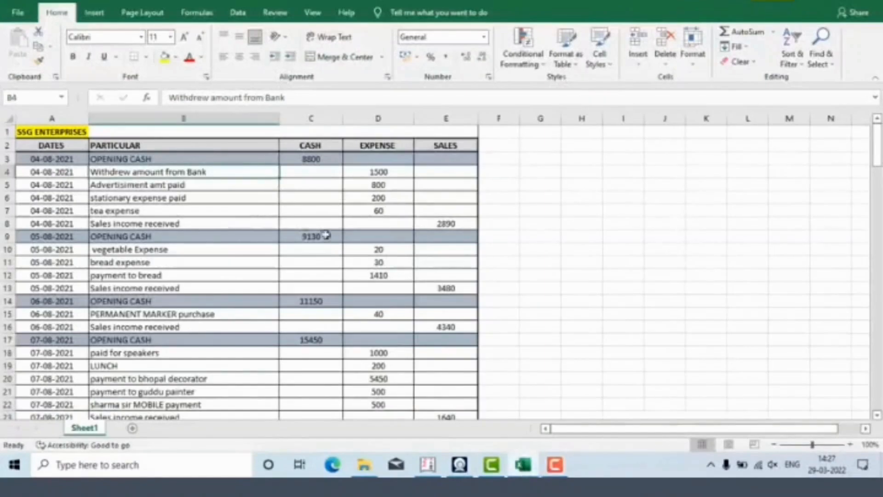
pyautogui.click(378, 173)
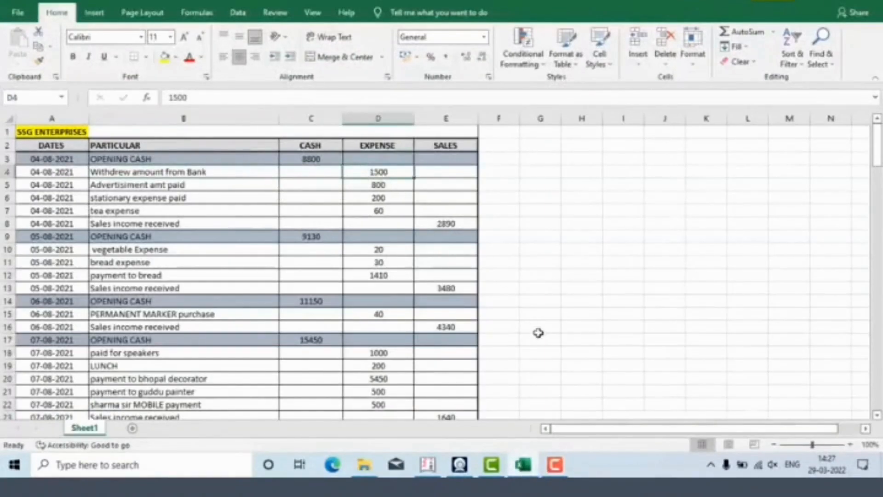
pyautogui.click(432, 465)
pyautogui.write('1')
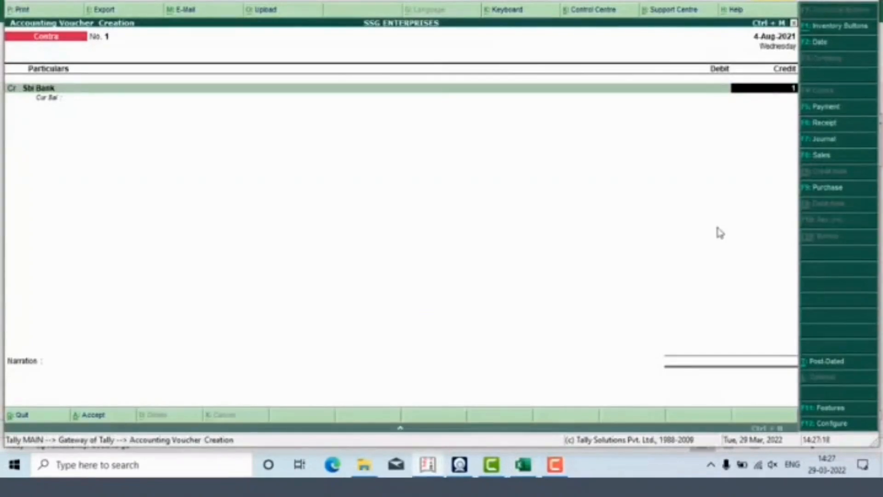
pyautogui.write('500')
pyautogui.press('Return')
pyautogui.press('Return')
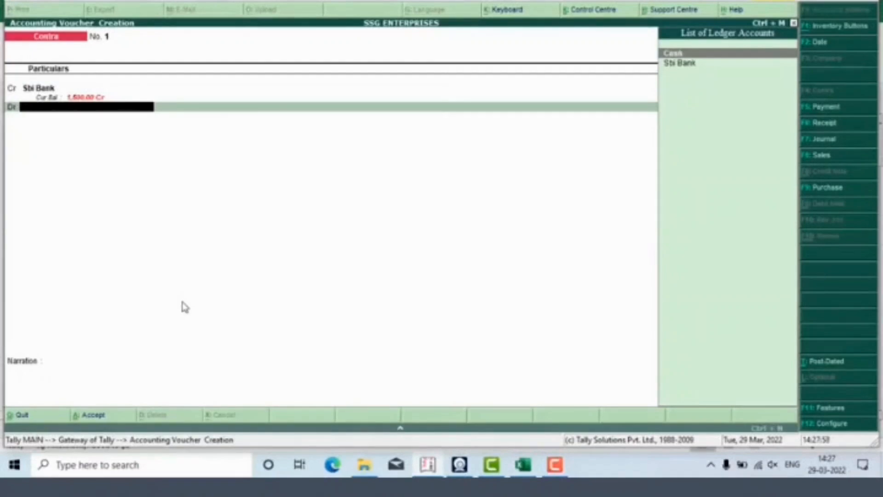
# Debit the Cash ledger with 1,500.00 in the contra voucher
pyautogui.write('Cas')
pyautogui.press('Return')
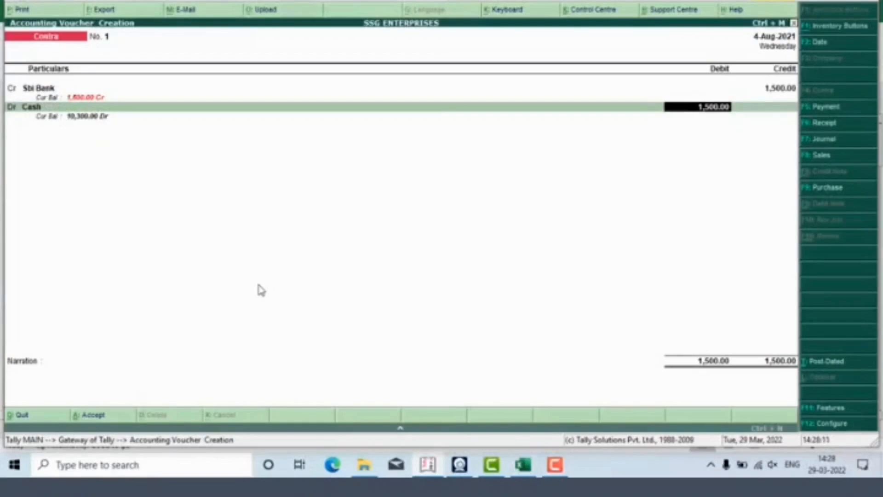
pyautogui.press('Return')
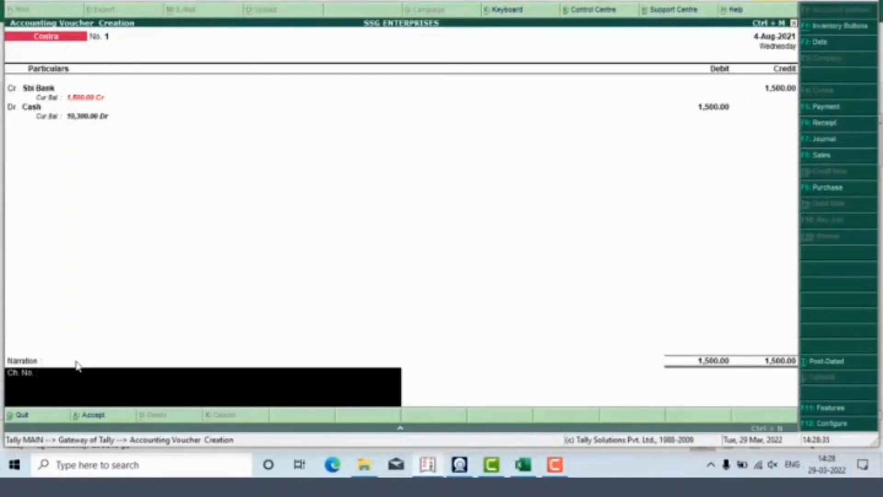
# Replace the contra voucher's default narration with "cash withdrew from sbi bank" and save the voucher
pyautogui.press('BackSpace')
pyautogui.press('BackSpace')
pyautogui.press('BackSpace')
pyautogui.press('BackSpace')
pyautogui.press('BackSpace')
pyautogui.press('BackSpace')
pyautogui.press('BackSpace')
pyautogui.write('cash withdrew from sbi bank')
pyautogui.press('Return')
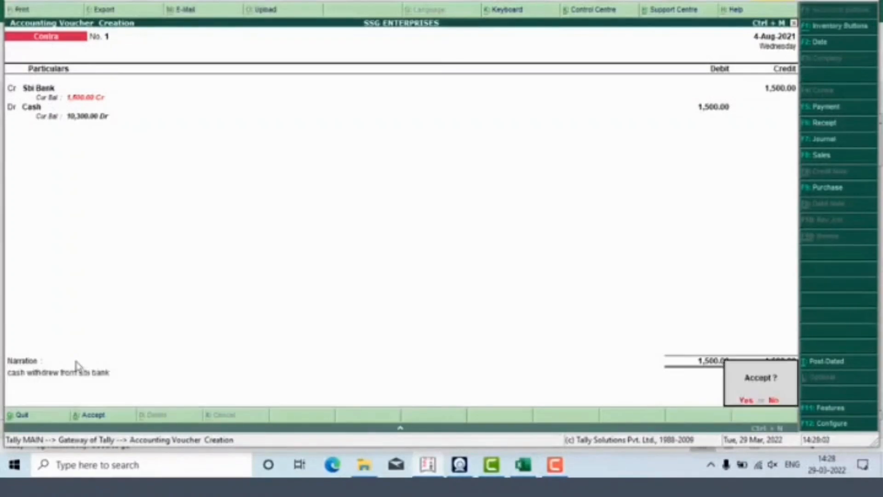
pyautogui.press('Return')
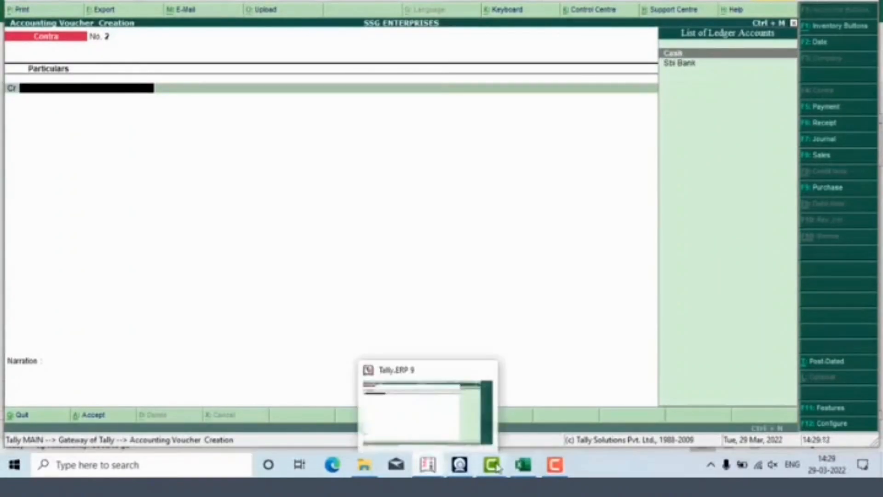
# Check the 04-08-2021 advertisement payment's date and amount in the Excel sheet, and open a Payment voucher in Tally.ERP 9
pyautogui.click(523, 465)
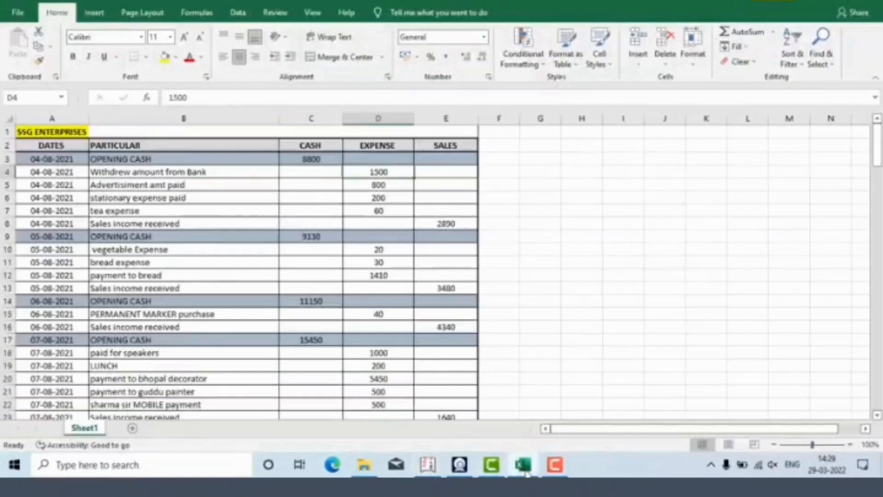
pyautogui.click(53, 186)
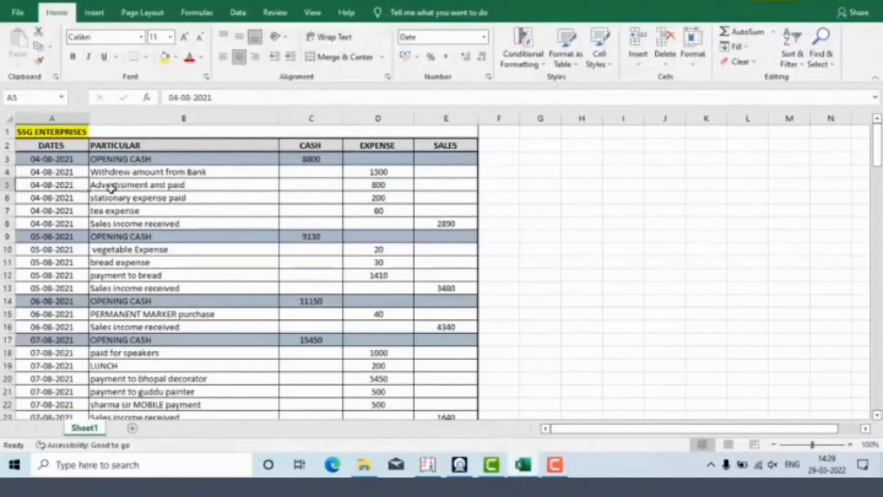
pyautogui.click(131, 188)
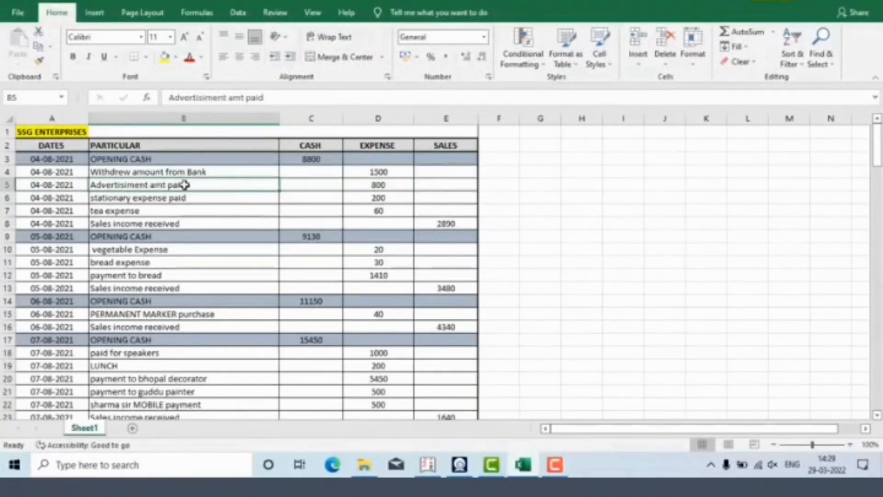
pyautogui.click(383, 184)
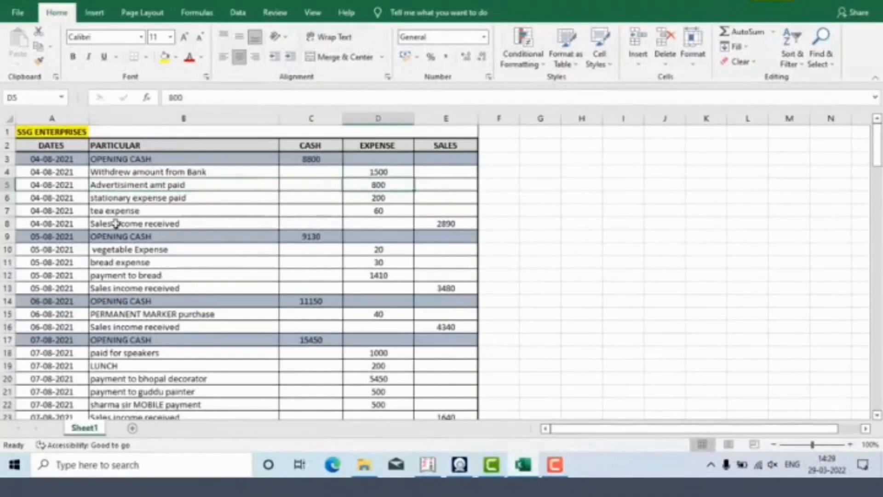
pyautogui.click(123, 184)
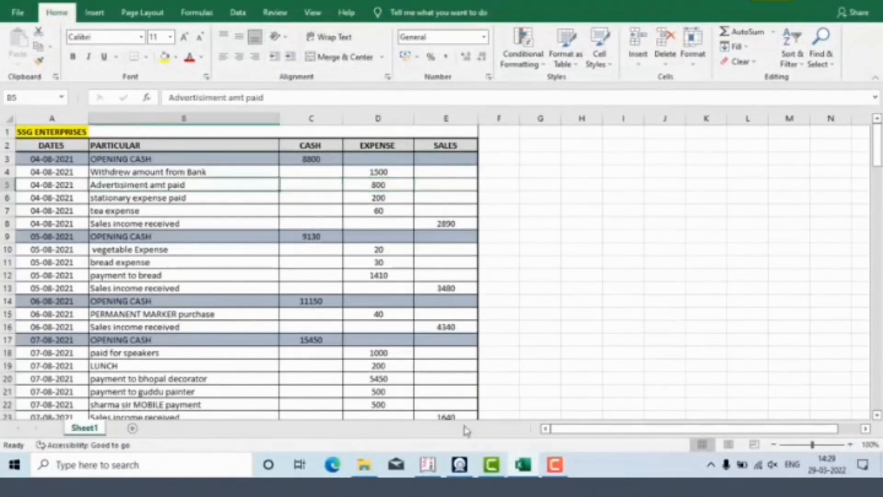
pyautogui.click(424, 466)
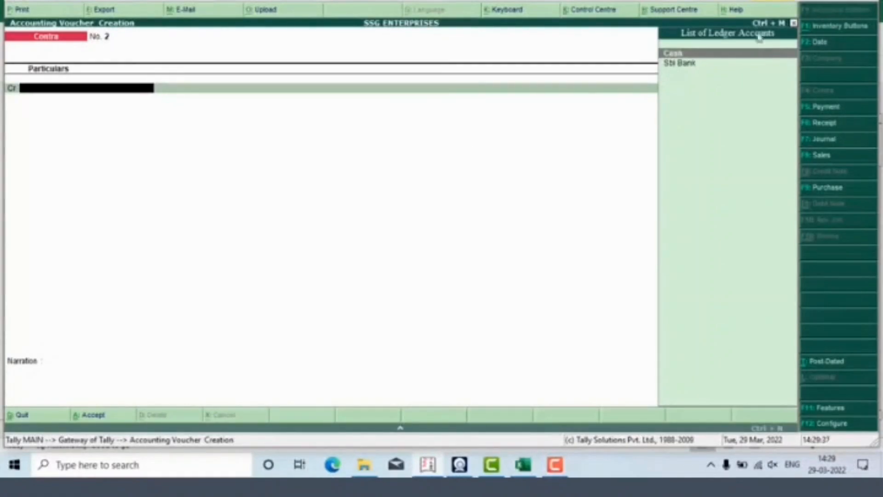
pyautogui.click(825, 107)
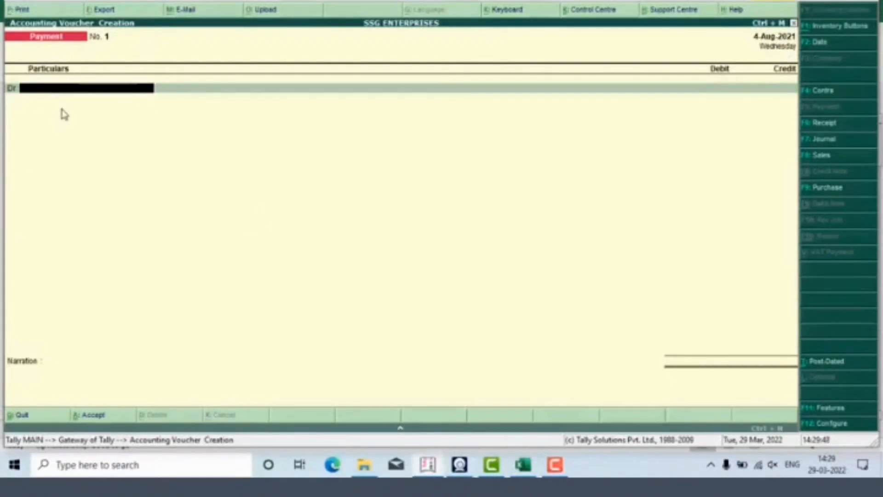
# Create a ledger named Advertisement Exp under Indirect Expenses from the payment voucher, leaving inventory values unaffected
pyautogui.hotkey('alt', 'c')
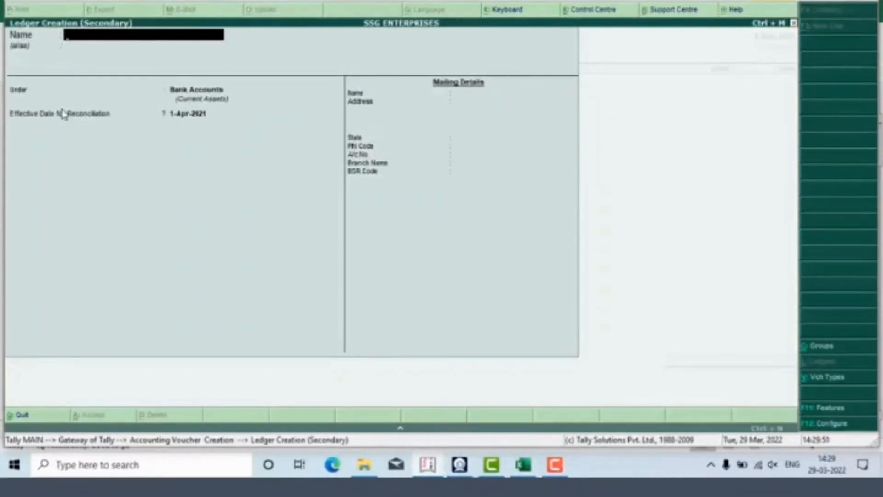
pyautogui.write('Advertisement exp')
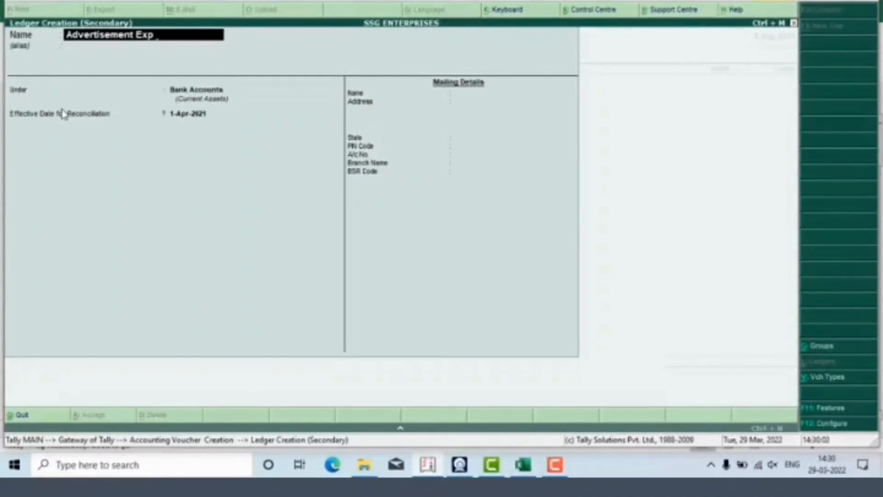
pyautogui.press('Return')
pyautogui.press('Return')
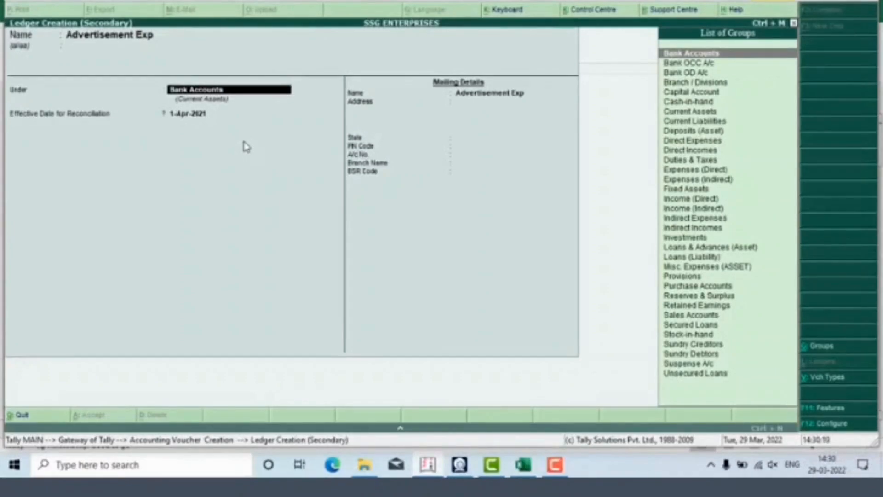
pyautogui.write('In')
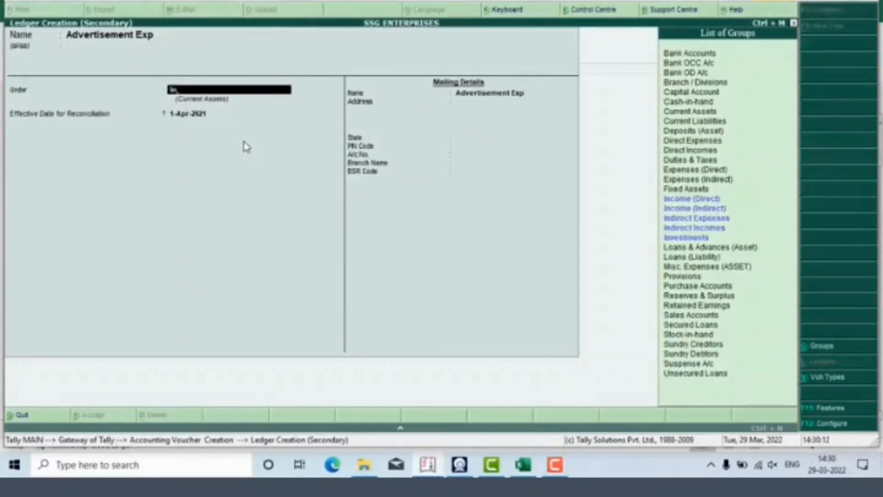
pyautogui.press('Down')
pyautogui.press('Down')
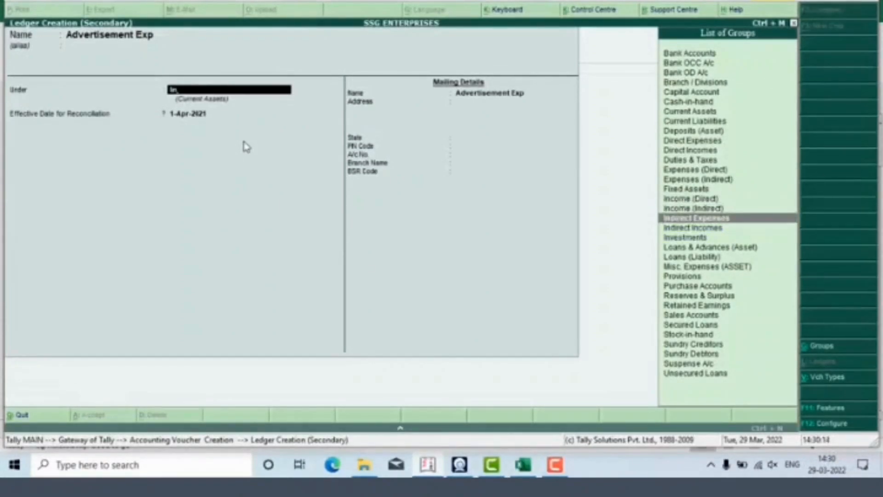
pyautogui.press('Return')
pyautogui.press('Return')
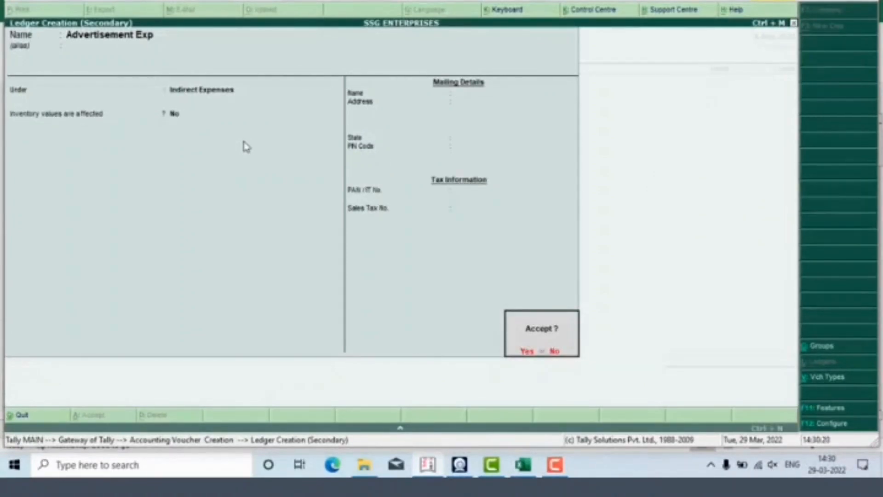
pyautogui.press('Return')
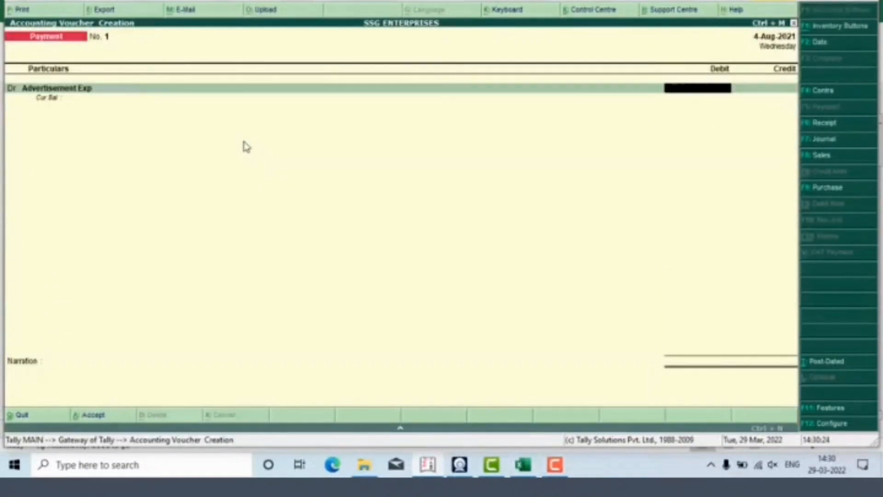
# Debit Advertisement Exp with 800.00 and credit the same amount to Cash in the payment voucher
pyautogui.write('800')
pyautogui.press('Return')
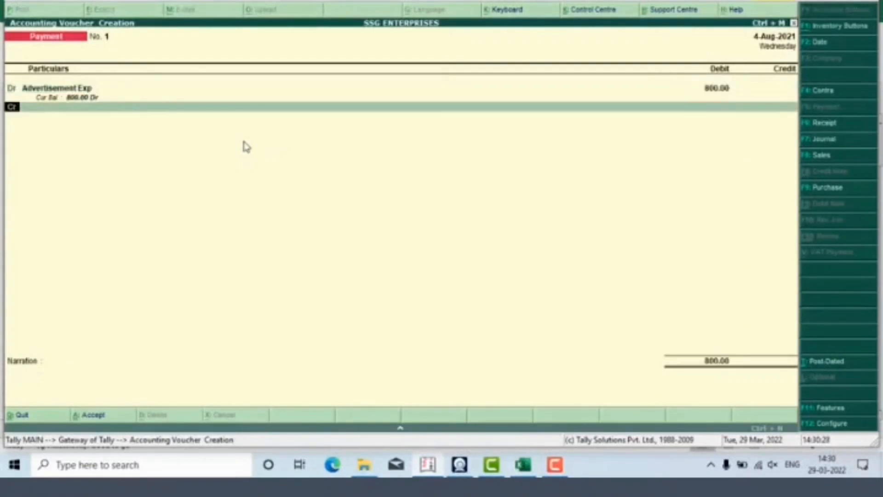
pyautogui.write('Cash')
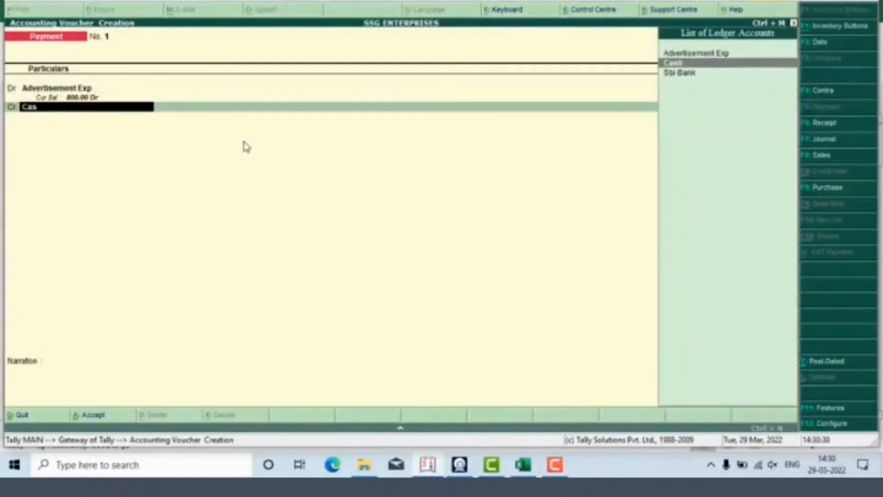
pyautogui.press('Return')
pyautogui.press('Return')
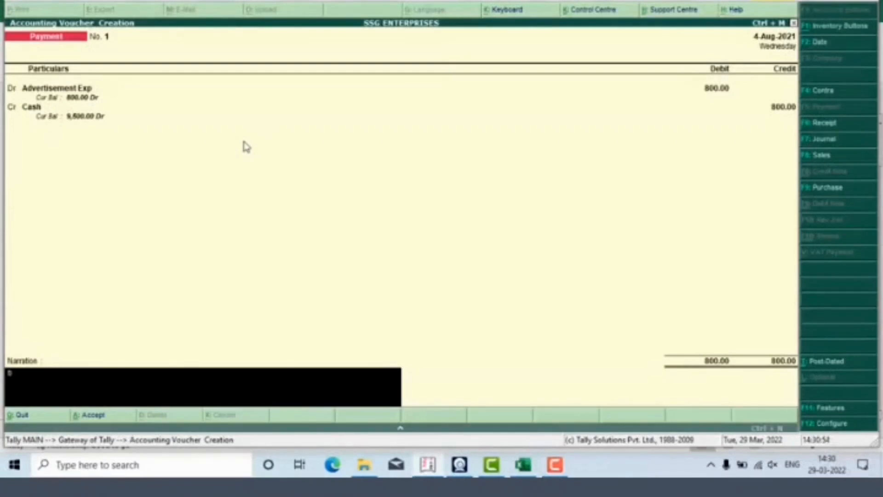
# Enter "being amt paid" as the advertisement payment's narration and save the voucher
pyautogui.write('eing amt paid')
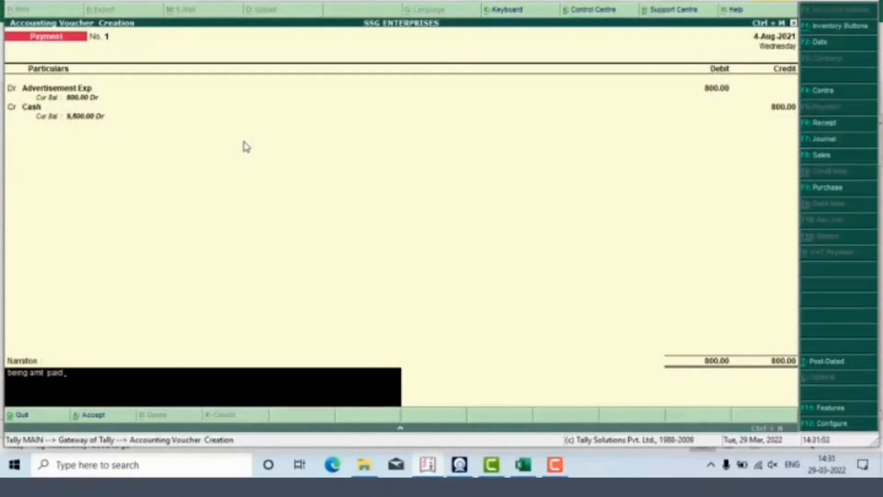
pyautogui.press('Return')
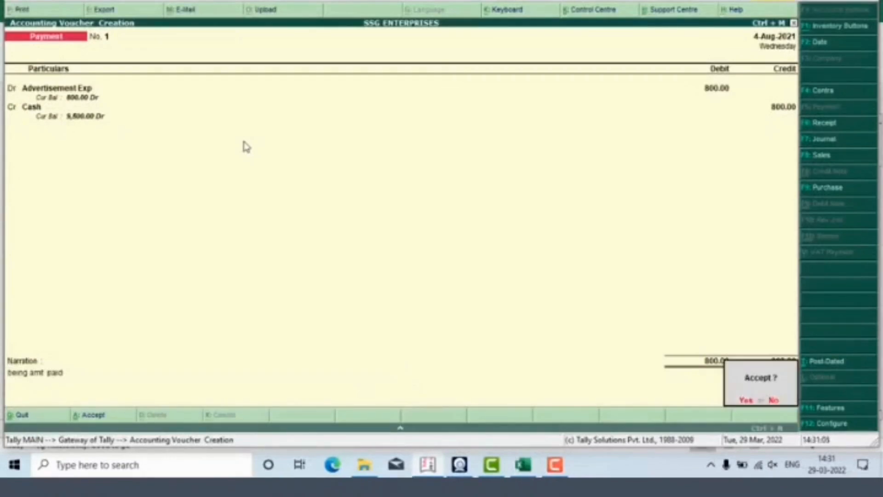
pyautogui.press('Return')
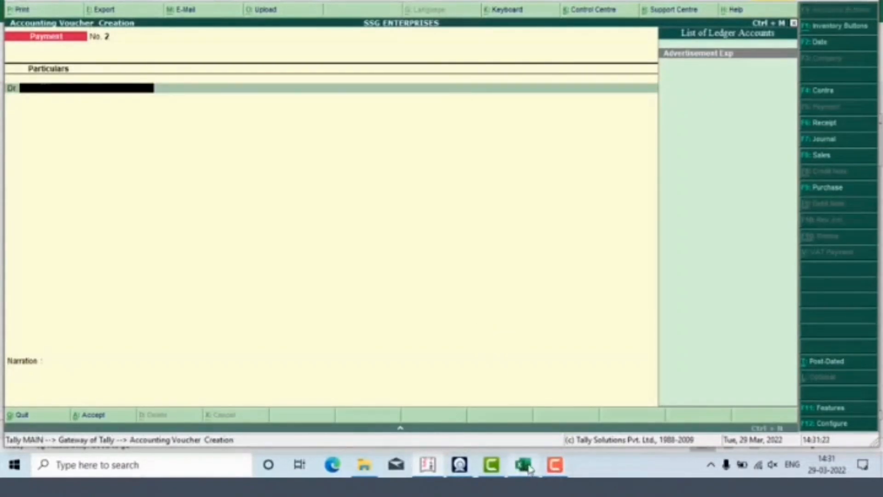
# Switch to Excel to check the 04-08-2021 stationary expense's date, particulars and amount, and return to Tally.ERP 9
pyautogui.moveTo(529, 468)
pyautogui.click(530, 439)
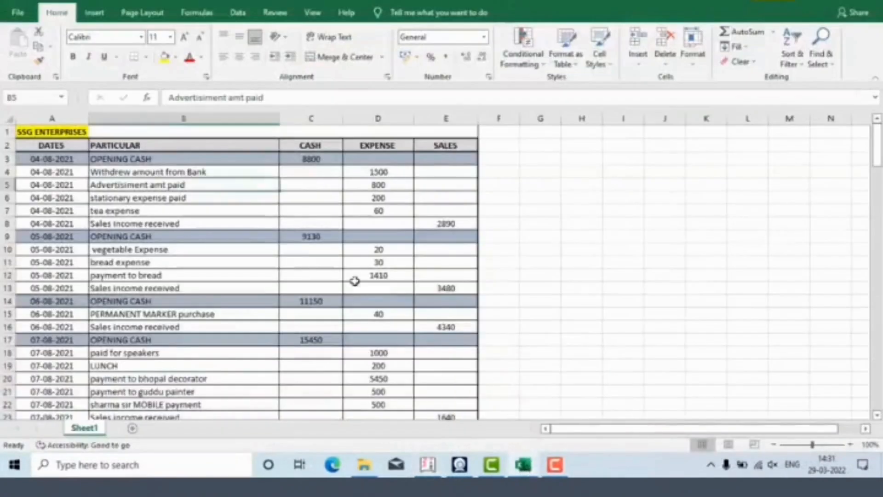
pyautogui.click(139, 209)
pyautogui.click(53, 197)
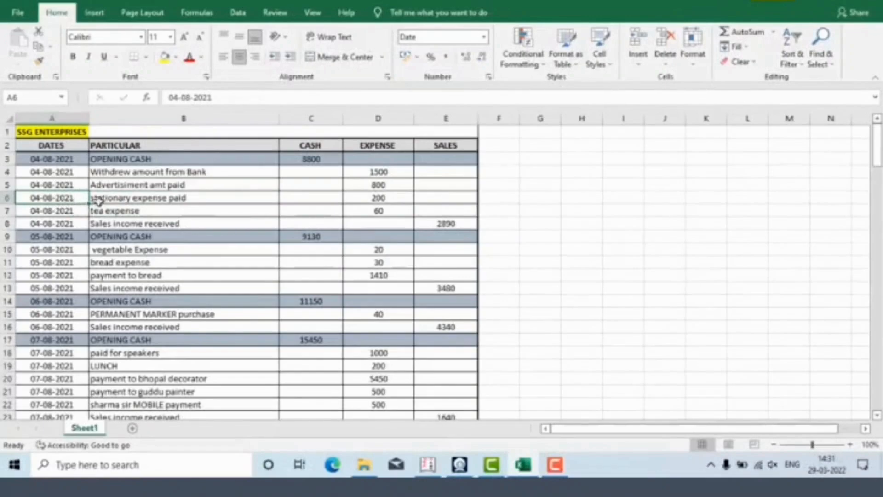
pyautogui.click(129, 199)
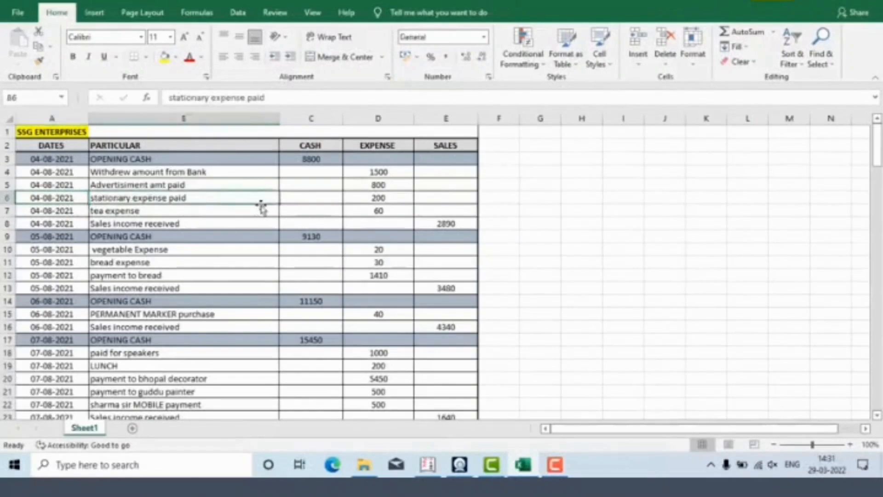
pyautogui.click(380, 199)
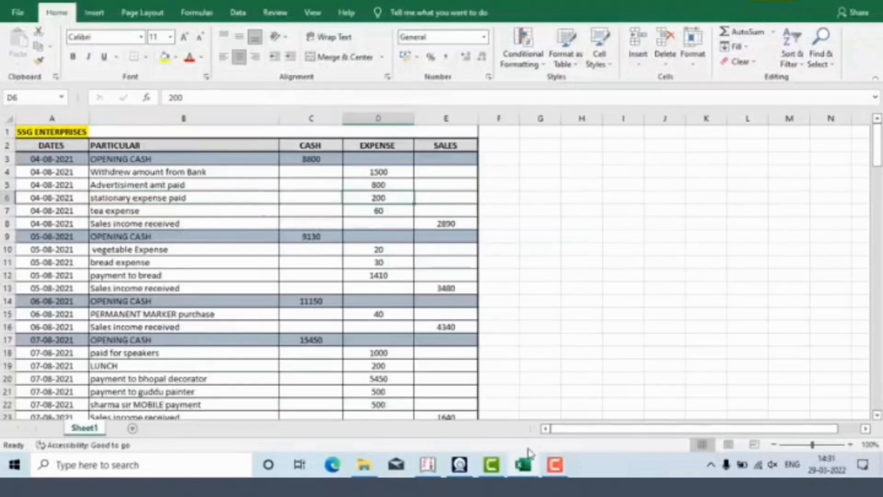
pyautogui.moveTo(532, 466)
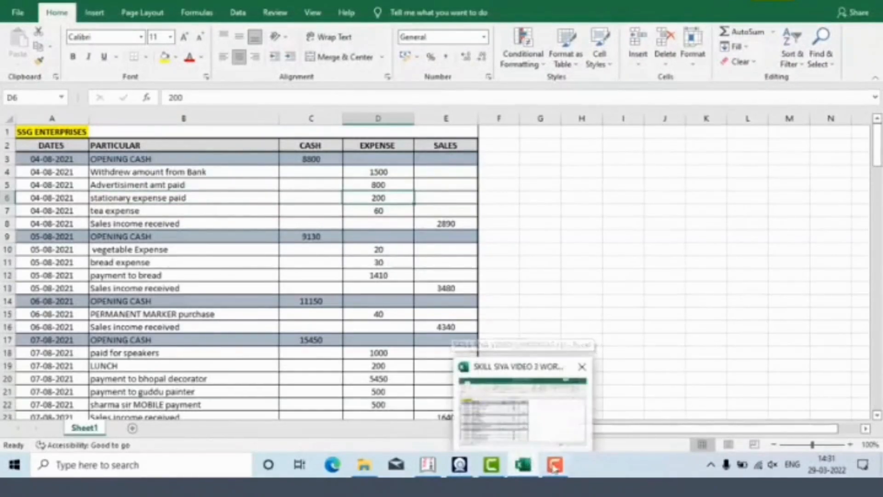
pyautogui.click(429, 466)
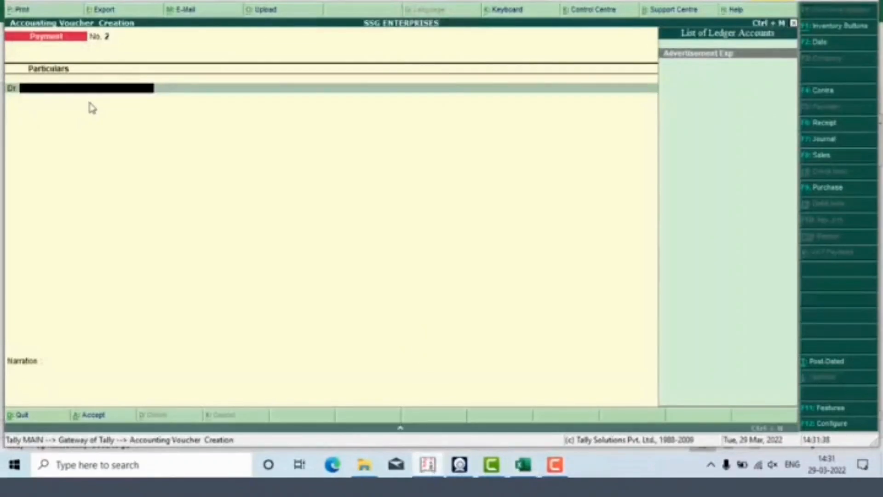
# Create a ledger named Stationary Exp under Indirect Expenses from payment voucher 2, leaving inventory values unaffected
pyautogui.hotkey('alt', 'c')
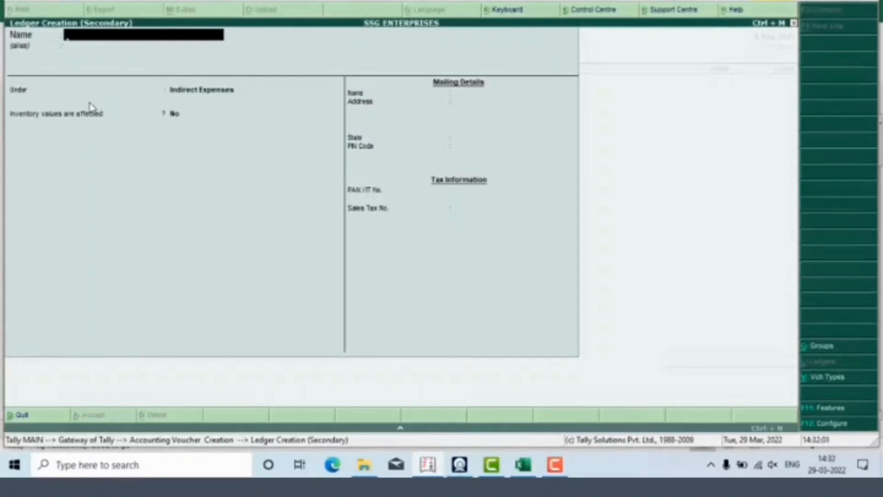
pyautogui.write('Stationary Exp')
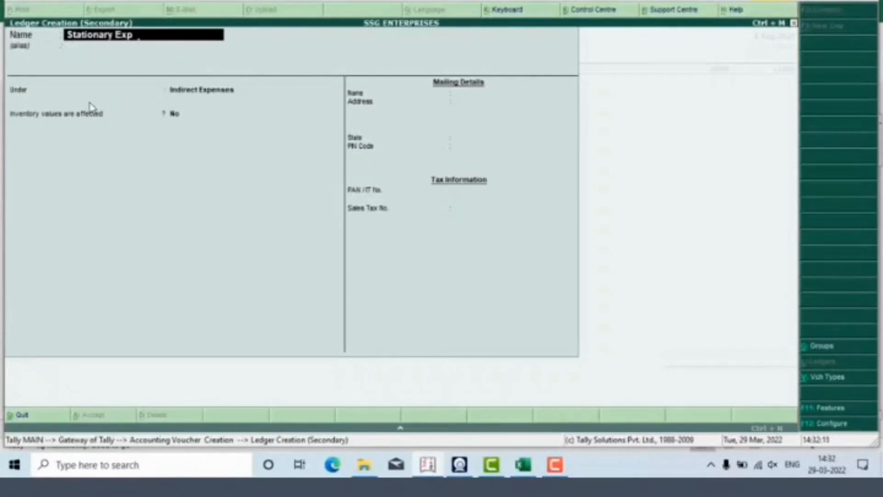
pyautogui.press('Return')
pyautogui.press('Return')
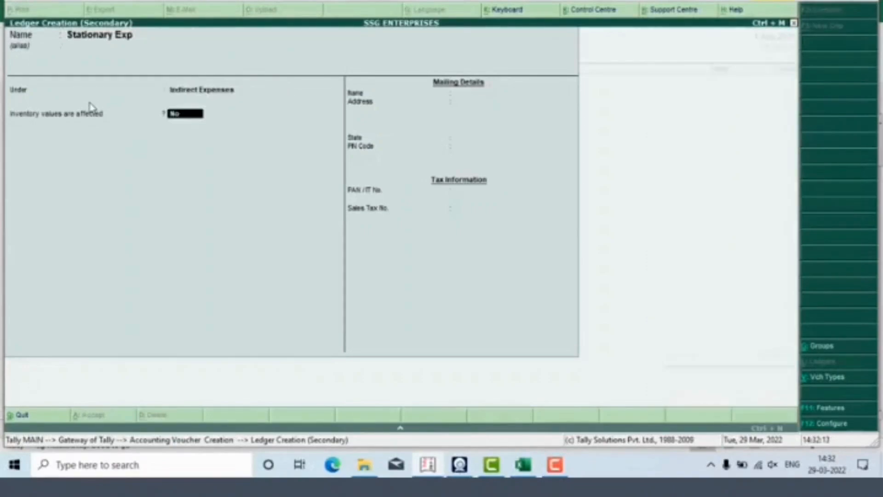
pyautogui.press('Return')
pyautogui.press('Return')
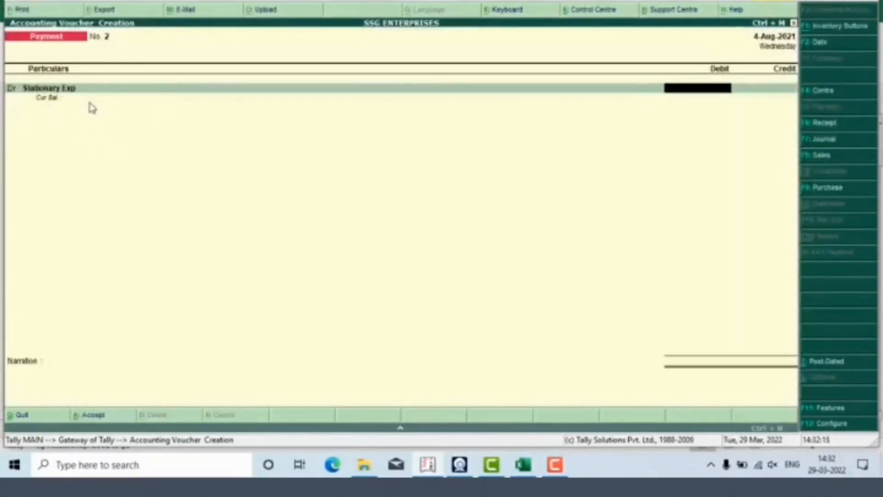
# Debit Stationary Exp with 200.00 and credit the same amount to Cash
pyautogui.write('200')
pyautogui.press('Return')
pyautogui.press('Return')
pyautogui.write('Cash')
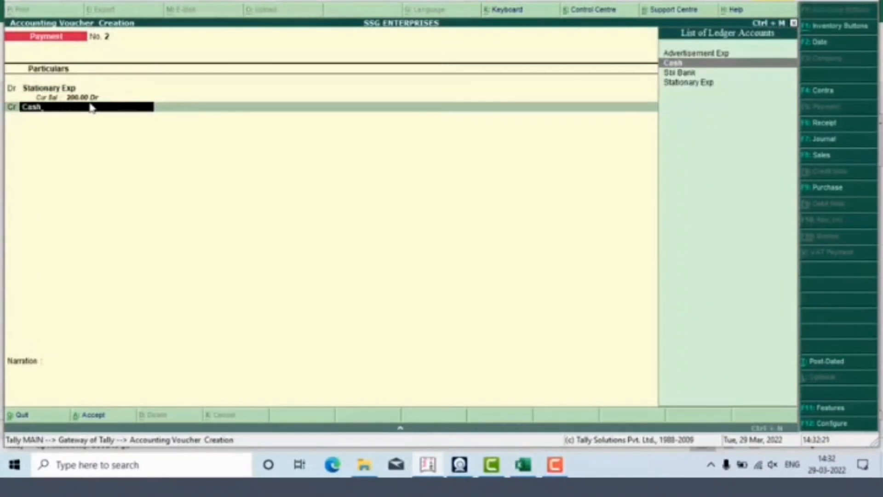
pyautogui.press('Return')
pyautogui.press('Return')
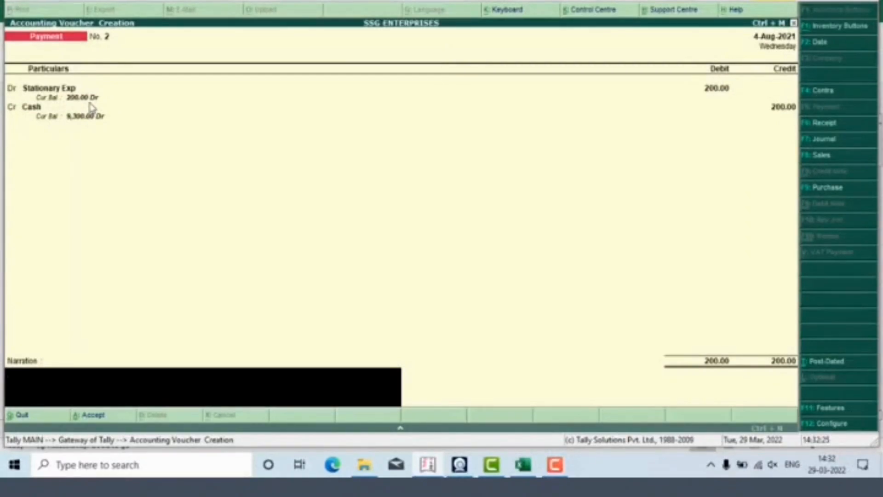
# Enter "being amt paid" as the stationary payment's narration and save the voucher
pyautogui.write('being amt paid')
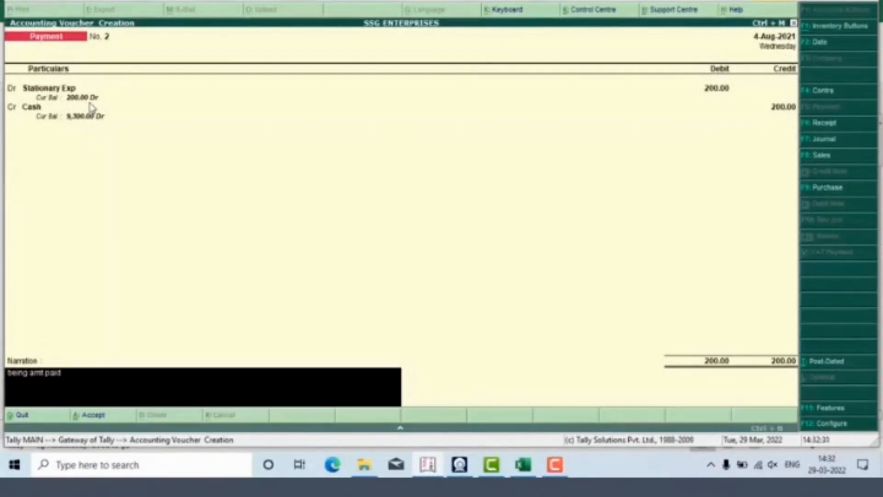
pyautogui.press('Return')
pyautogui.press('Return')
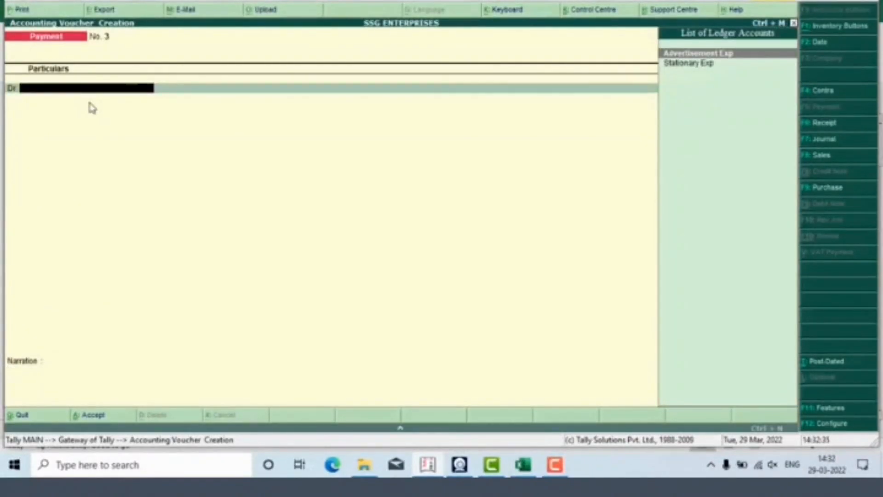
# Check the tea expense row in Excel, and create a Tea Exp ledger under Indirect Expenses from Tally.ERP 9's payment voucher 3
pyautogui.hotkey('alt', 'Tab')
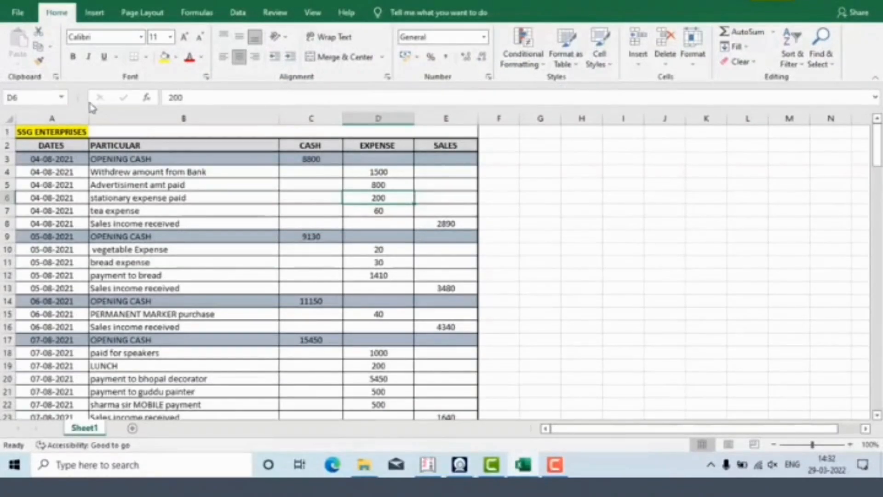
pyautogui.hotkey('alt', 'Tab')
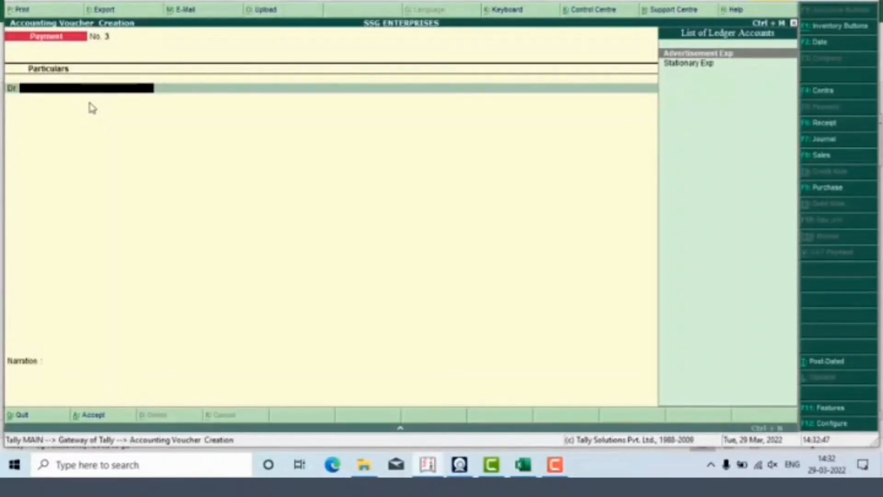
pyautogui.hotkey('alt', 'c')
pyautogui.write('Tea')
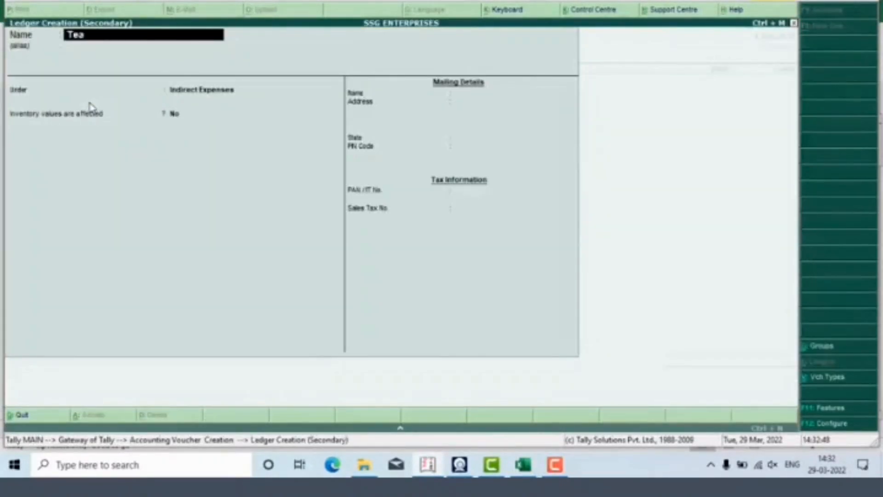
pyautogui.write(' exp')
pyautogui.press('Return')
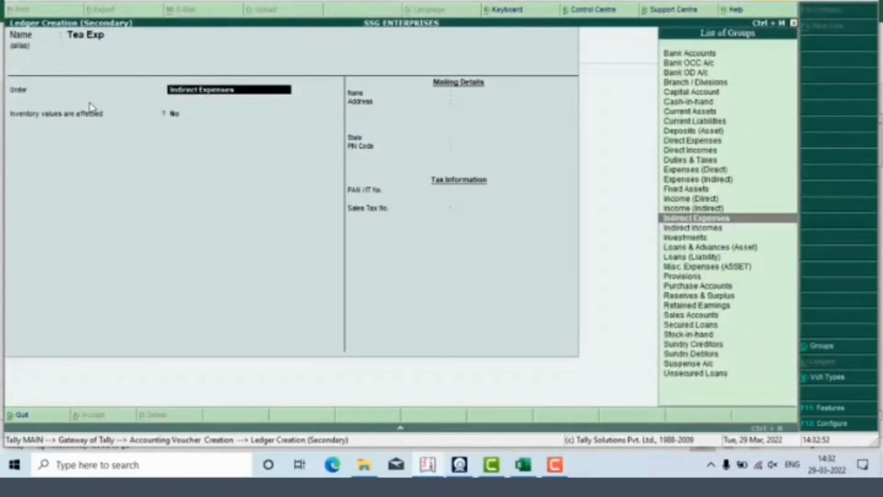
pyautogui.press('Return')
pyautogui.press('Return')
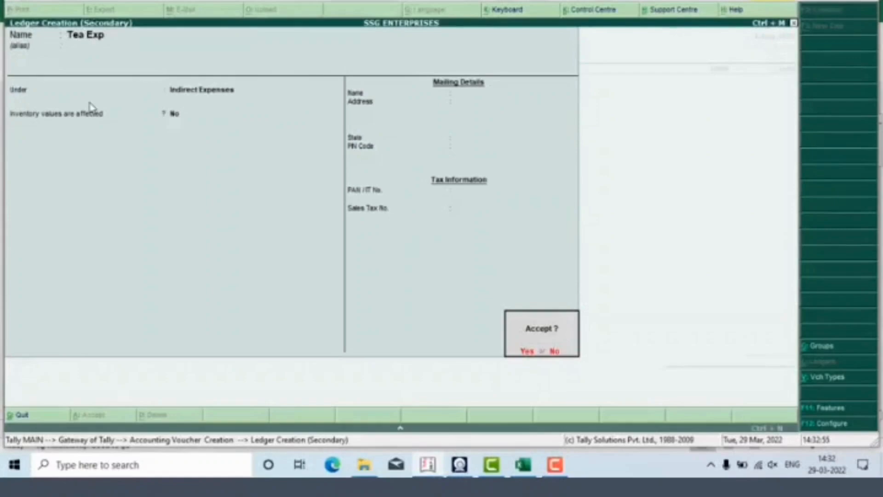
pyautogui.press('Return')
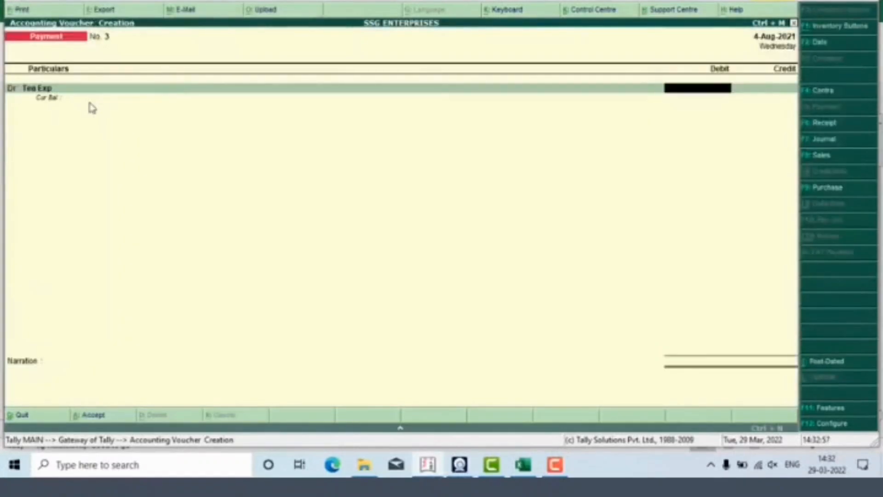
# Debit Tea Exp with 60.00 and credit the same amount to Cash
pyautogui.write('60')
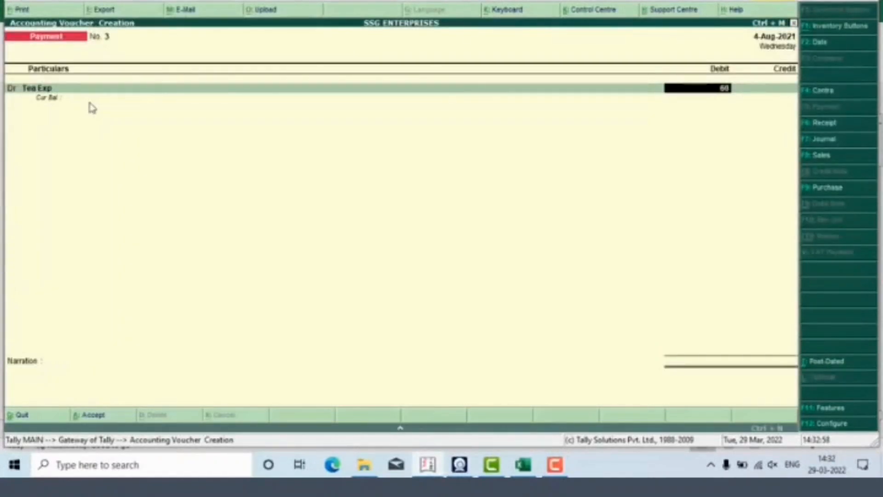
pyautogui.press('Return')
pyautogui.press('Return')
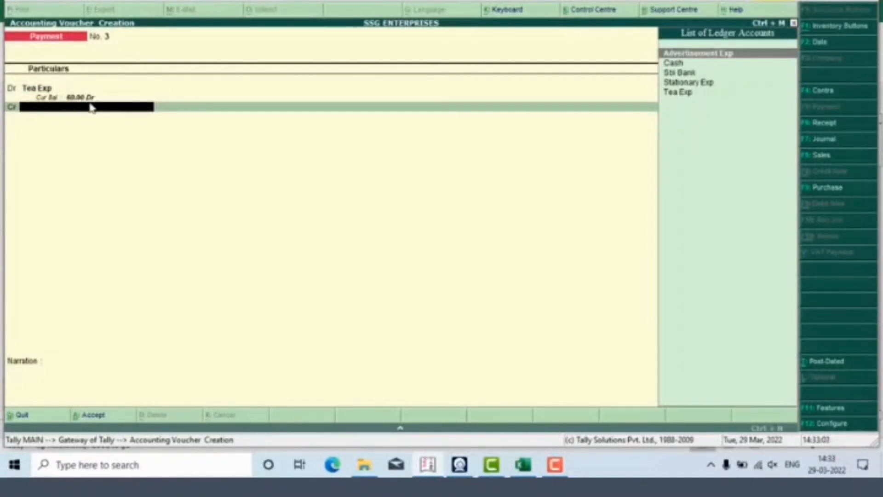
pyautogui.write('Cash')
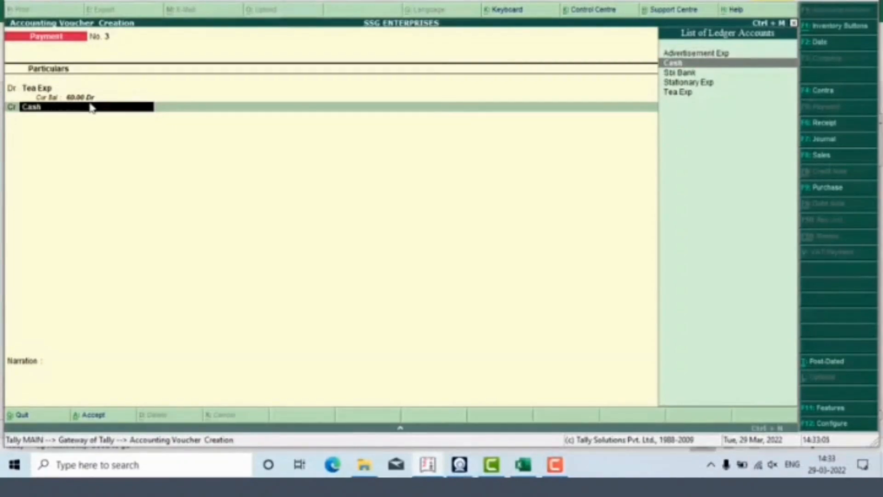
pyautogui.press('Return')
pyautogui.press('Return')
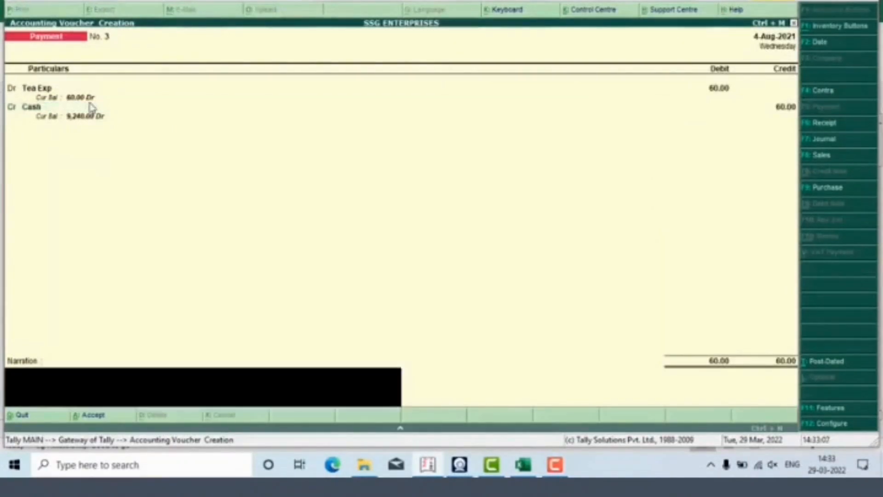
# Enter "being amt paid" as the tea payment's narration and save the voucher
pyautogui.write('B')
pyautogui.write('eing')
pyautogui.write(' amt')
pyautogui.write(' p')
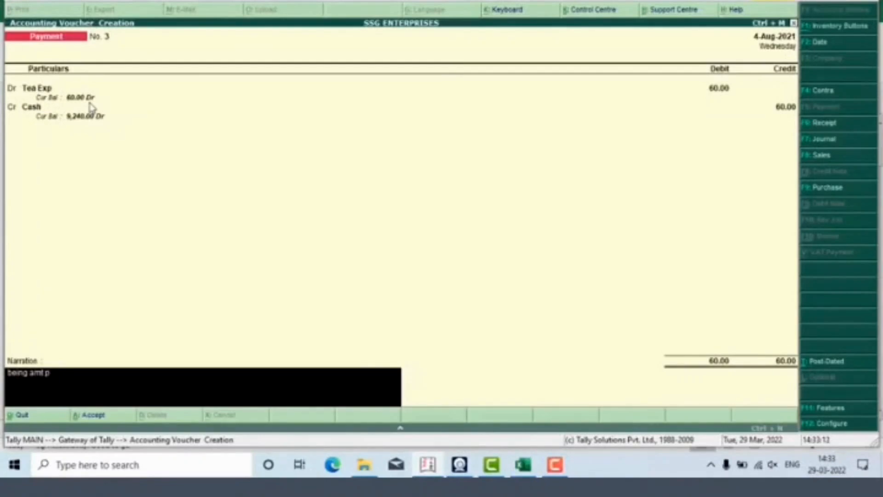
pyautogui.write('aid')
pyautogui.press('Return')
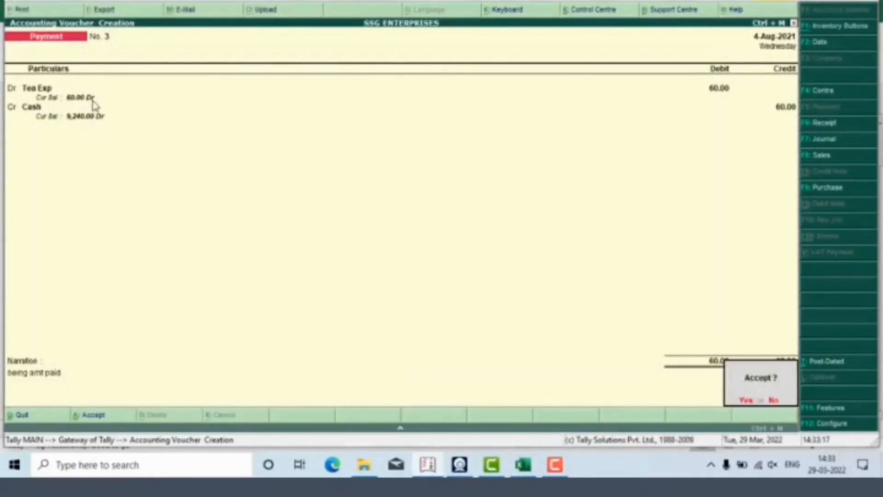
pyautogui.press('Return')
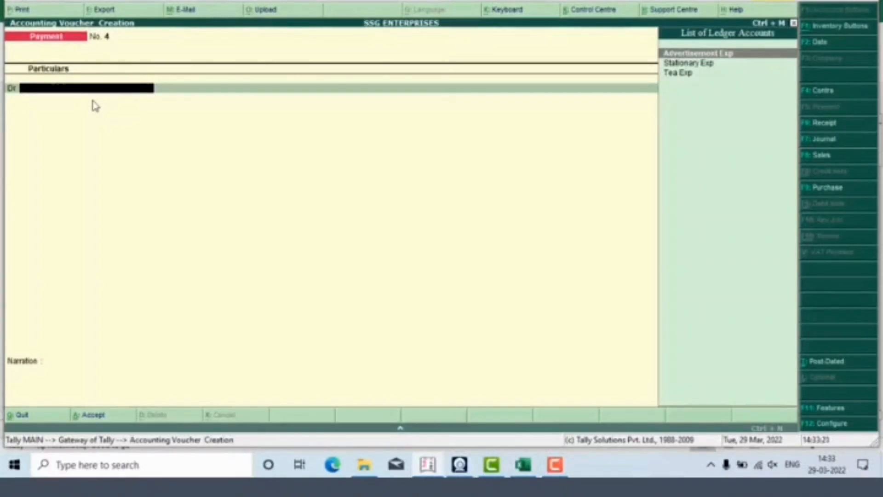
# Check the 04-08-2021 sales income row in Excel, and open a receipt voucher in Tally.ERP 9
pyautogui.hotkey('alt', 'Tab')
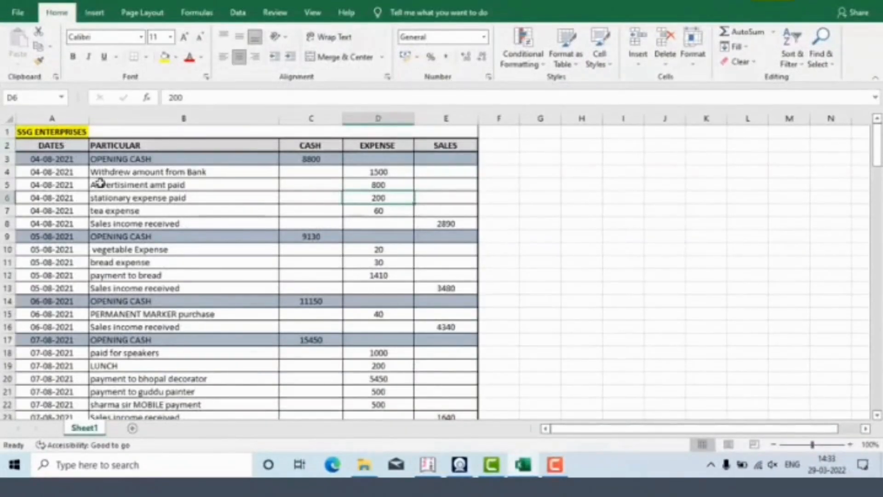
pyautogui.click(127, 224)
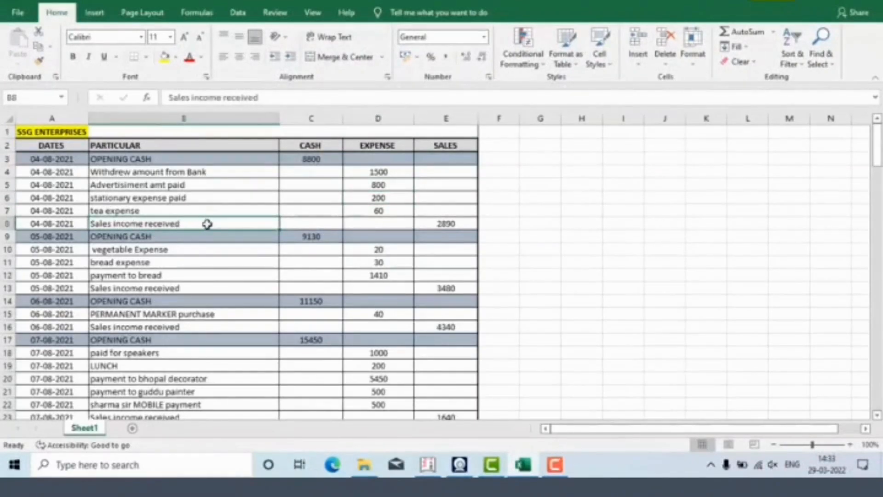
pyautogui.click(456, 223)
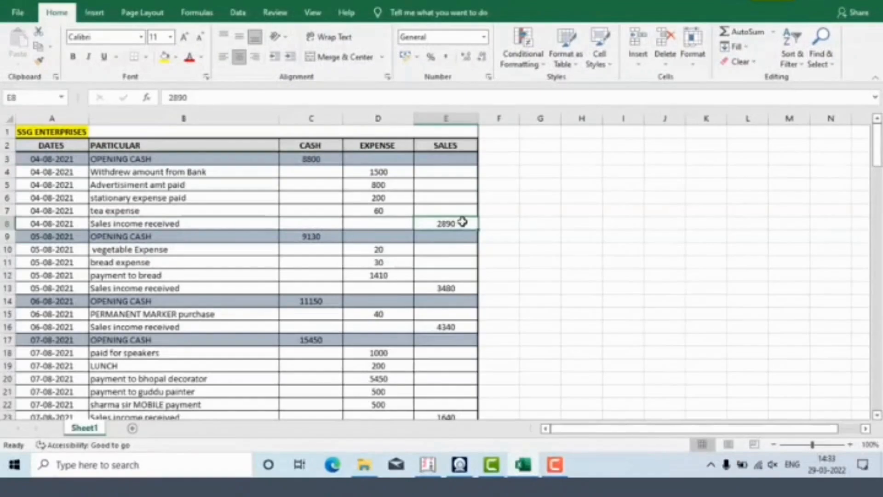
pyautogui.click(169, 223)
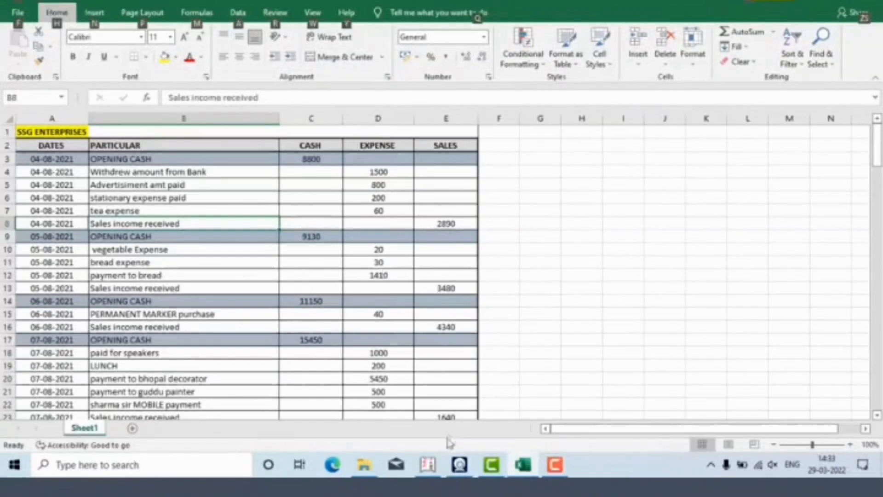
pyautogui.click(428, 464)
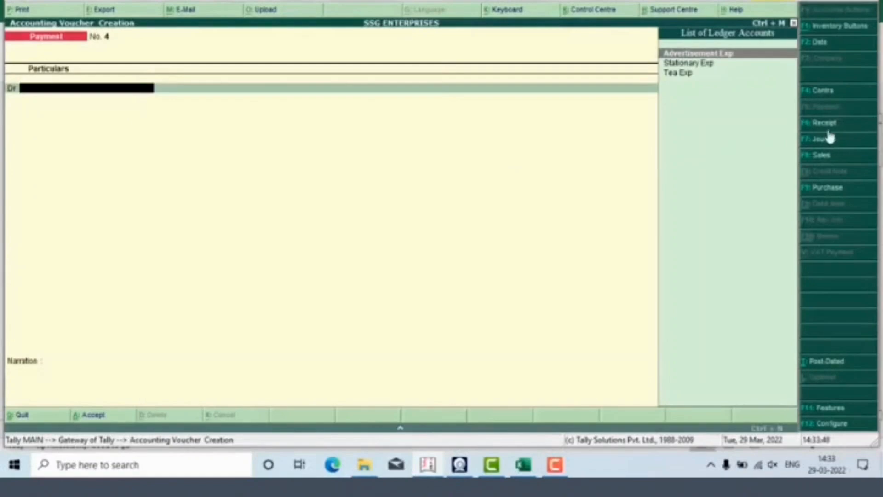
pyautogui.press('F6')
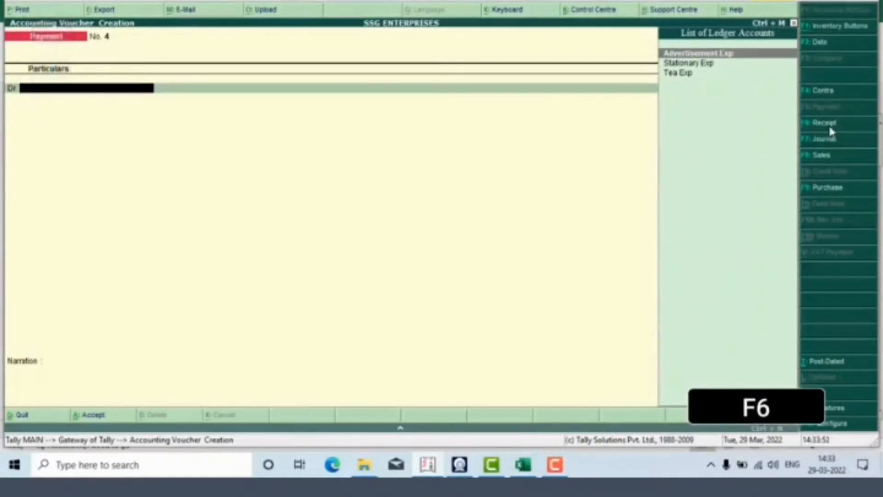
pyautogui.click(829, 123)
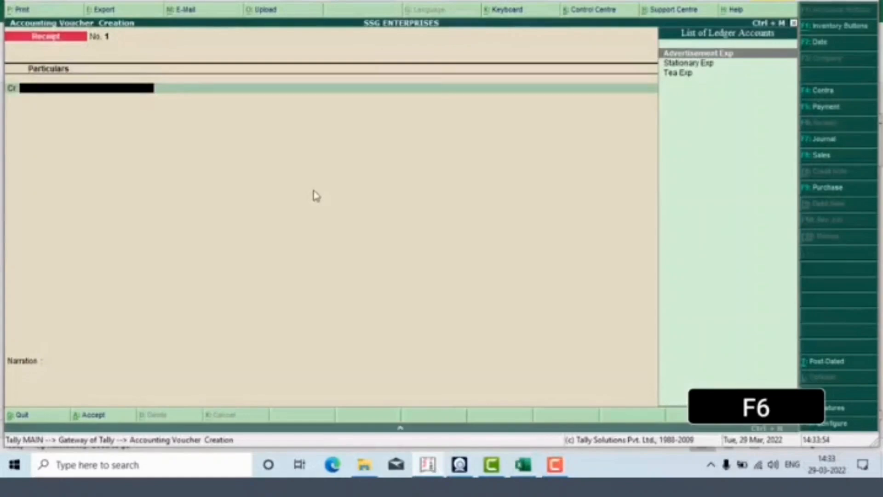
# Create a Sales A\c ledger under Sales Accounts from the receipt voucher
pyautogui.hotkey('alt', 'c')
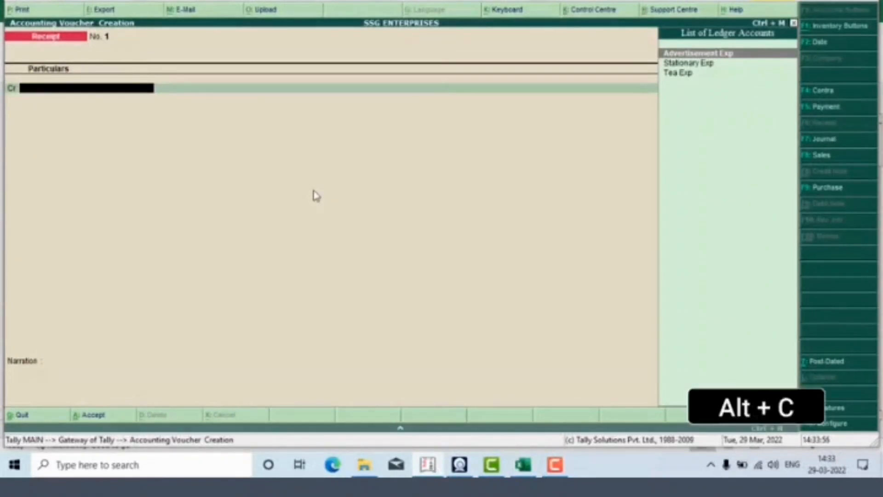
pyautogui.write('Sal')
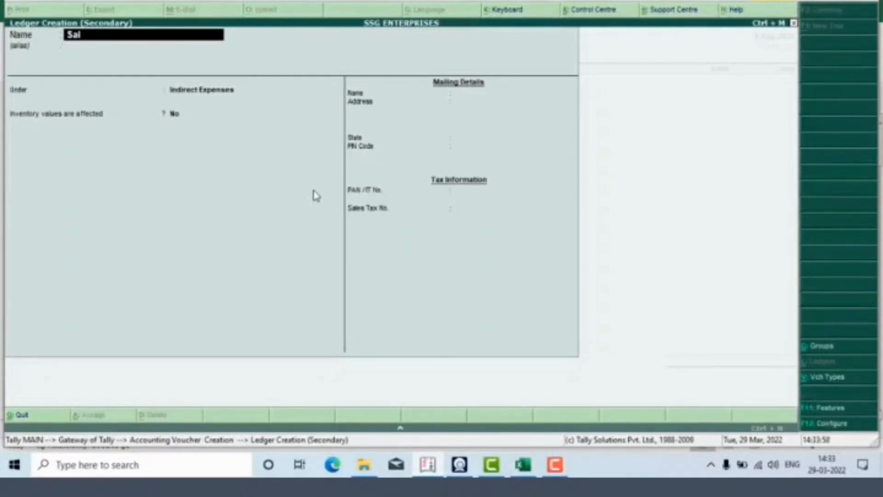
pyautogui.write('es a/c')
pyautogui.press('Return')
pyautogui.write('S')
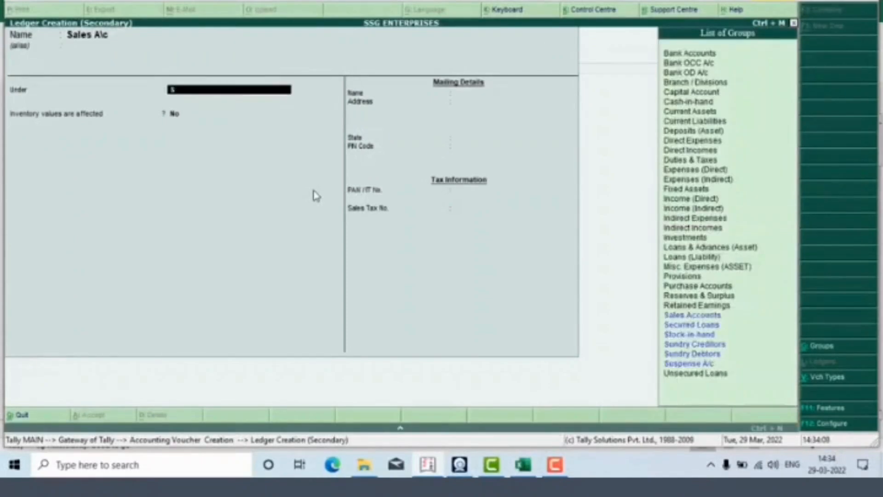
pyautogui.write('al')
pyautogui.press('Return')
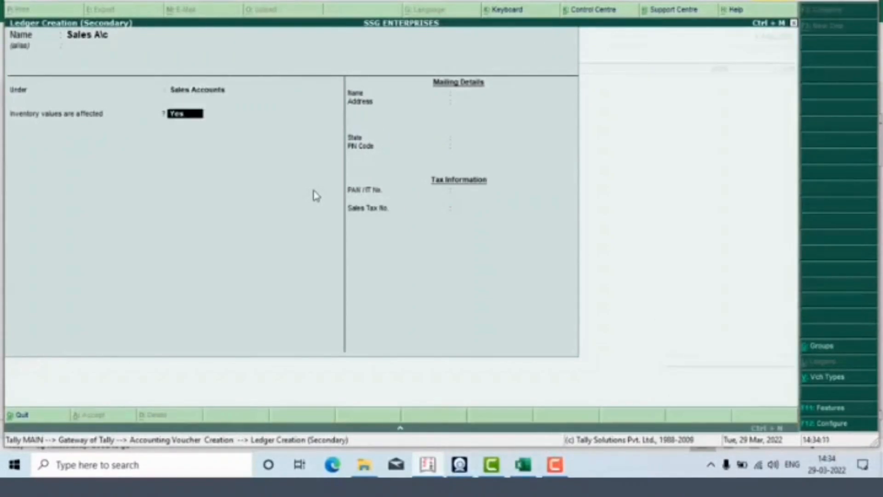
pyautogui.press('Return')
pyautogui.press('Return')
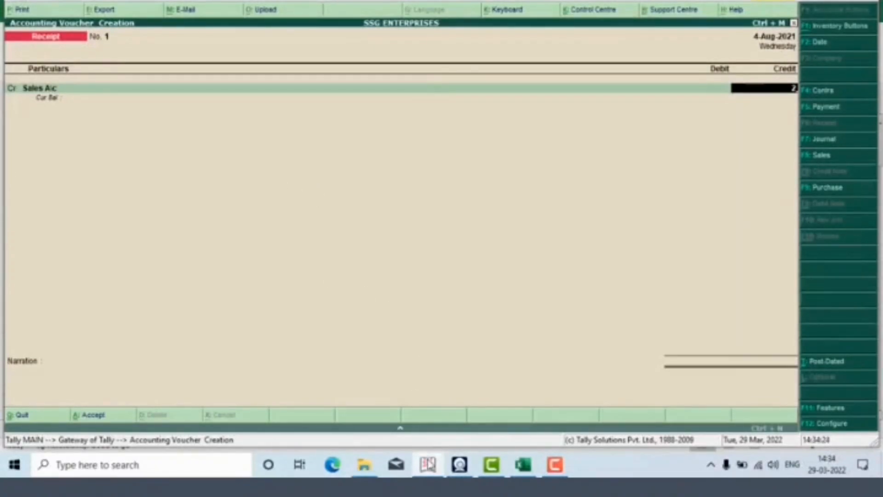
# Credit Sales A\c with 2,890.00 and debit the same amount to Cash
pyautogui.click(428, 463)
pyautogui.click(428, 463)
pyautogui.write('099')
pyautogui.press('Return')
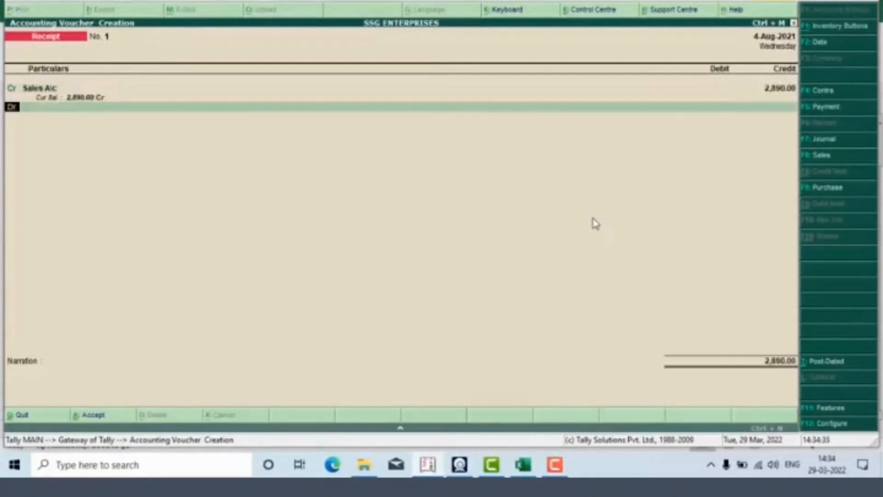
pyautogui.write('Cash')
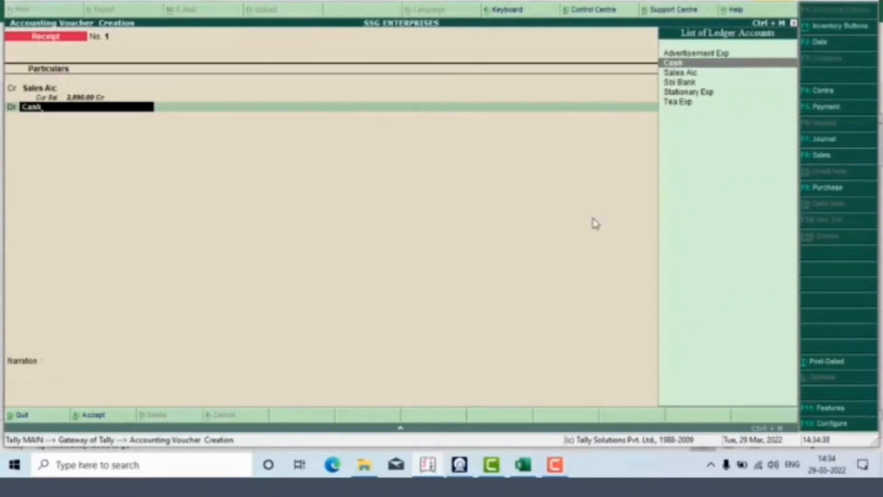
pyautogui.press('Return')
pyautogui.press('Return')
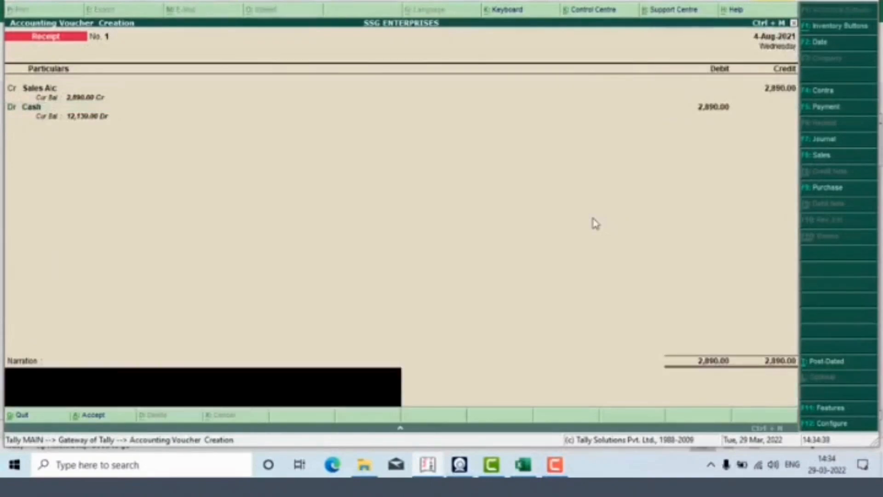
# Enter "being amt received" as the sales receipt's narration and save the voucher
pyautogui.write('being')
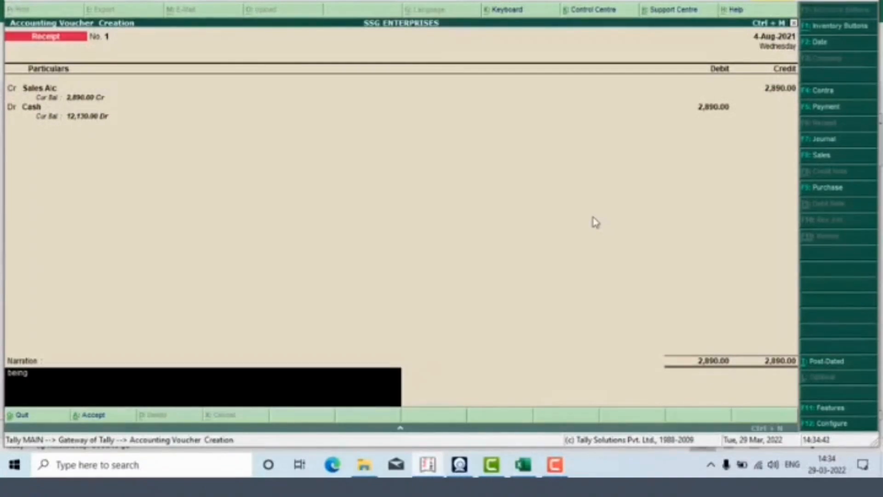
pyautogui.write(' amt received')
pyautogui.press('Return')
pyautogui.press('Return')
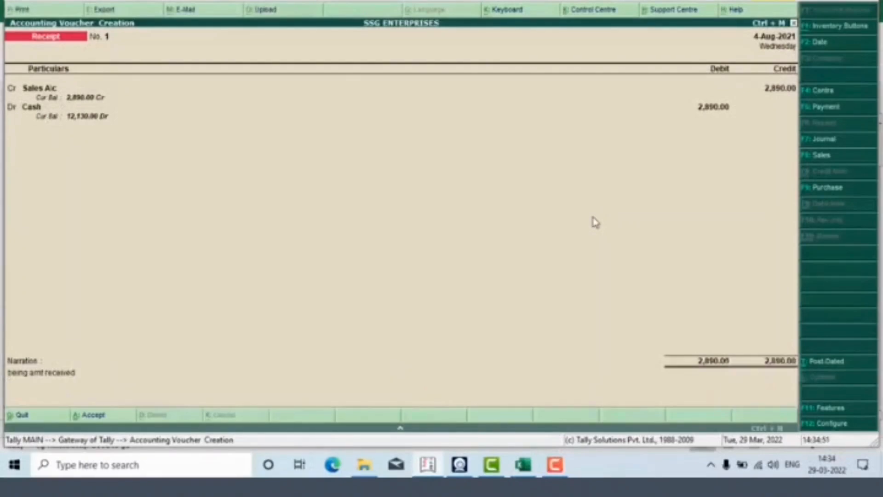
pyautogui.press('Escape')
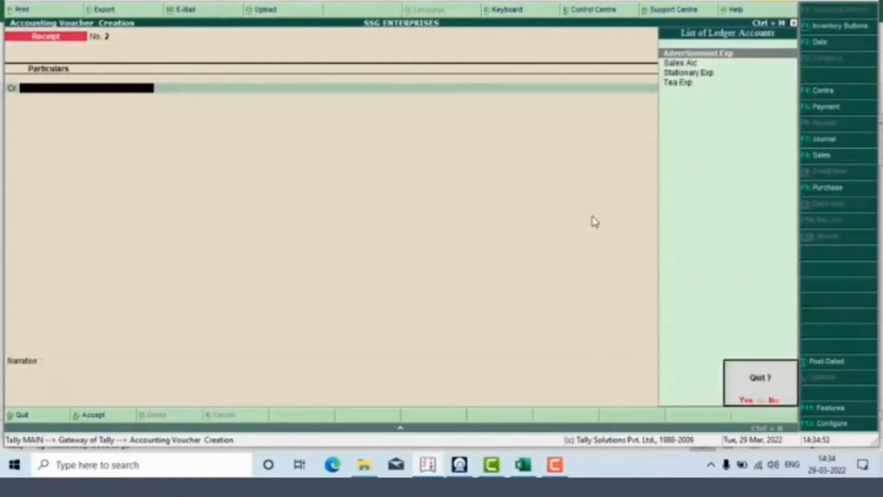
pyautogui.press('Return')
pyautogui.press('Return')
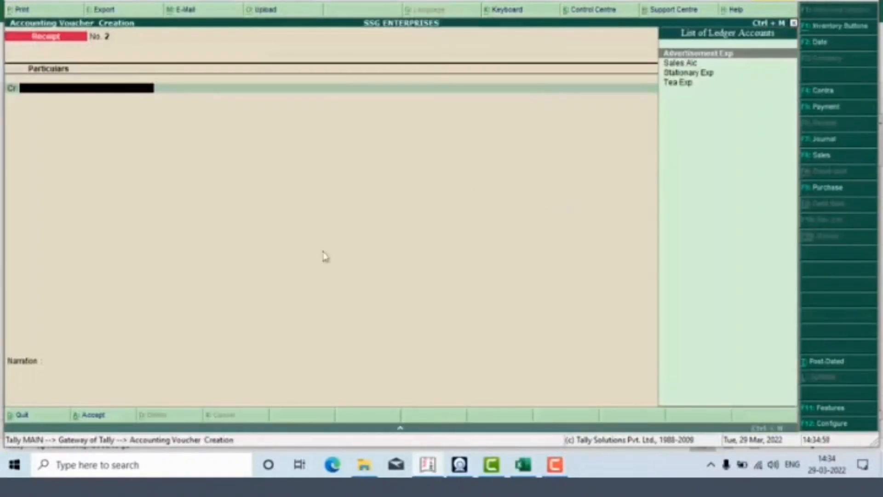
# Review the 04-08-2021 opening cash, withdrawal, expense and sales amounts in the Excel sheet
pyautogui.click(524, 465)
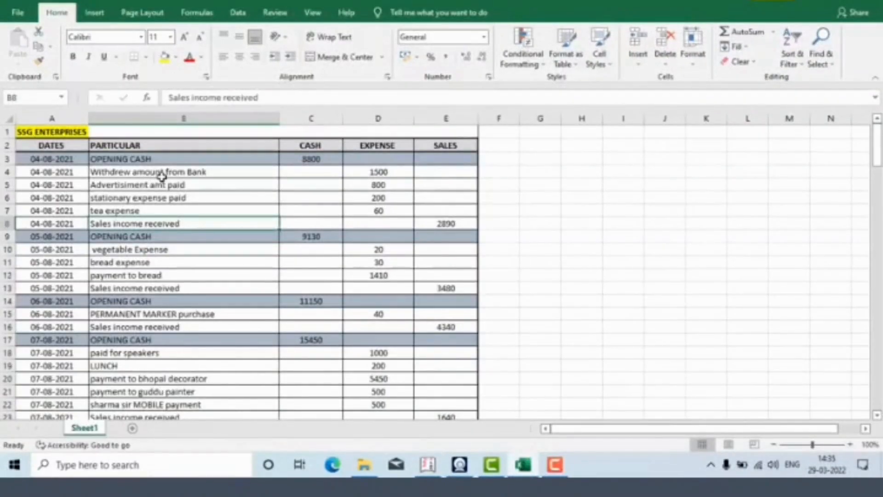
pyautogui.click(322, 158)
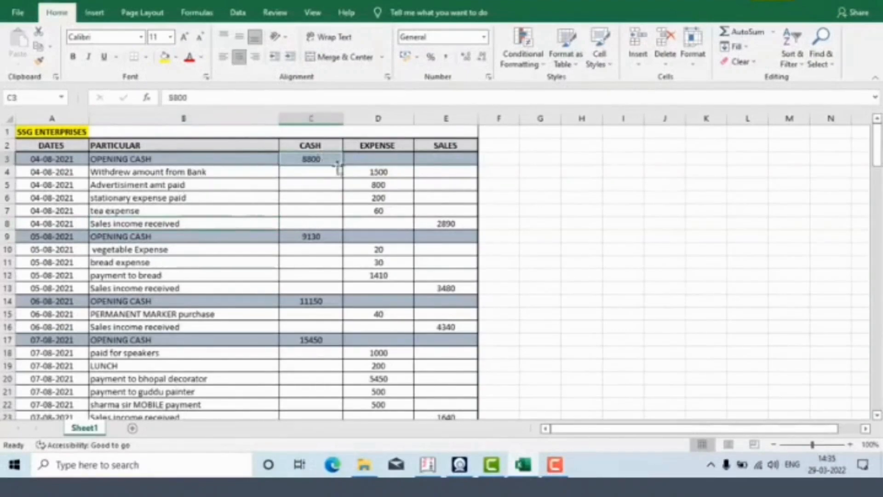
pyautogui.click(379, 172)
pyautogui.click(385, 184)
pyautogui.click(385, 196)
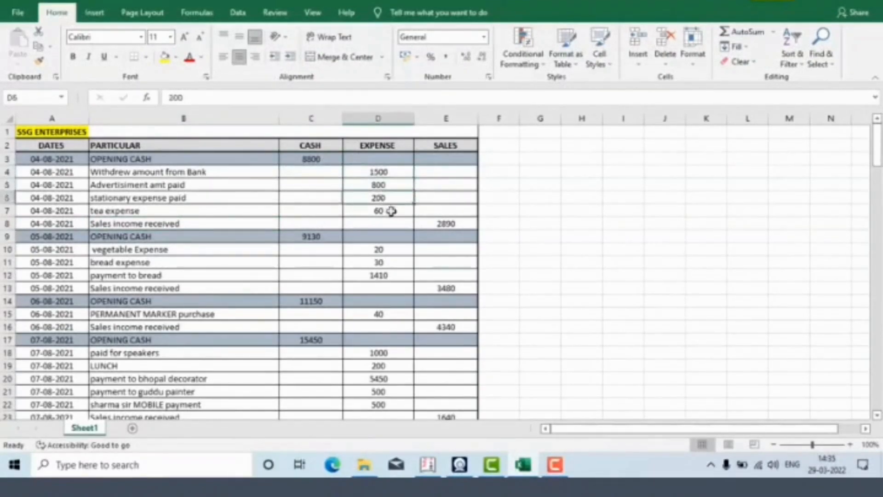
pyautogui.click(391, 210)
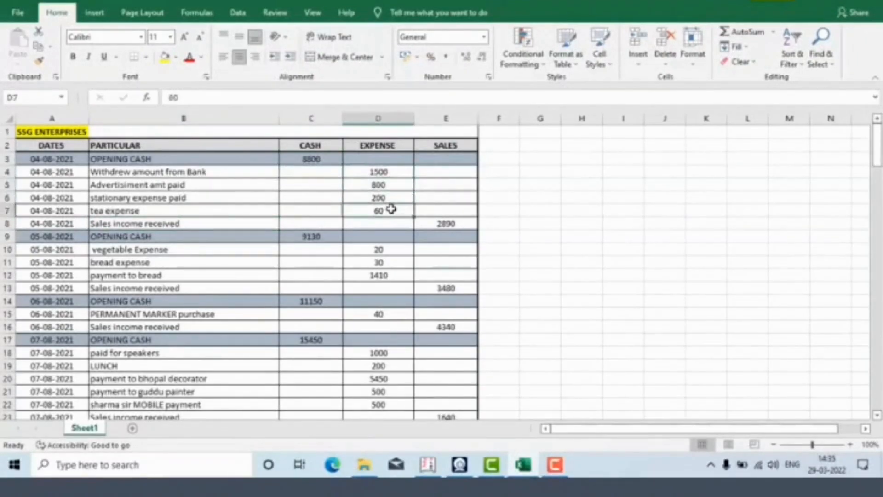
pyautogui.click(445, 224)
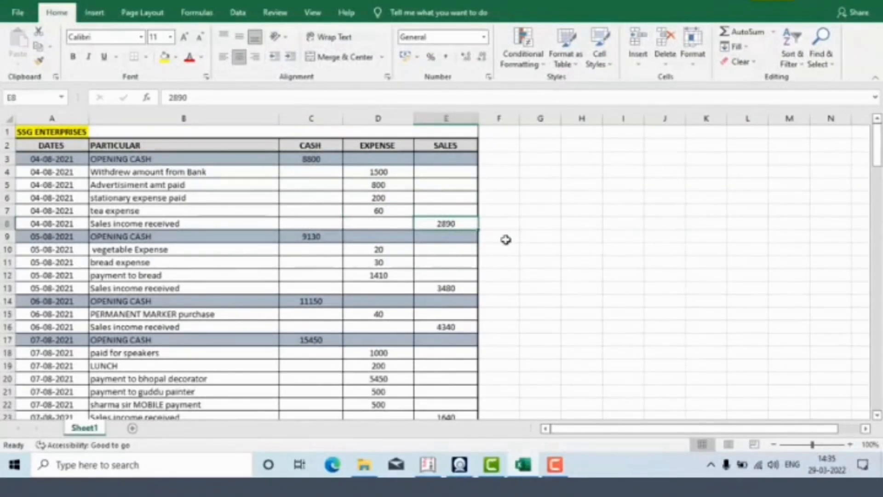
# Switch back to Tally.ERP 9, leave voucher entry and display the Day Book to review the 4-8-2021 vouchers
pyautogui.click(525, 465)
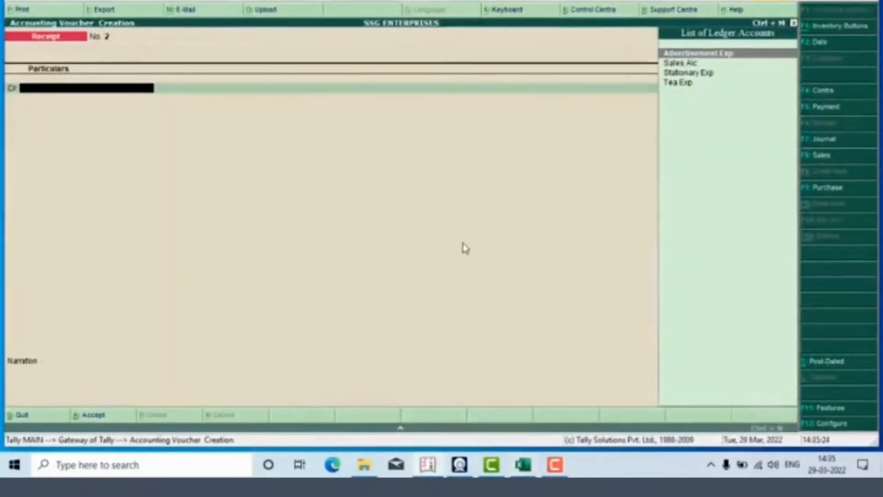
pyautogui.press('Escape')
pyautogui.press('Escape')
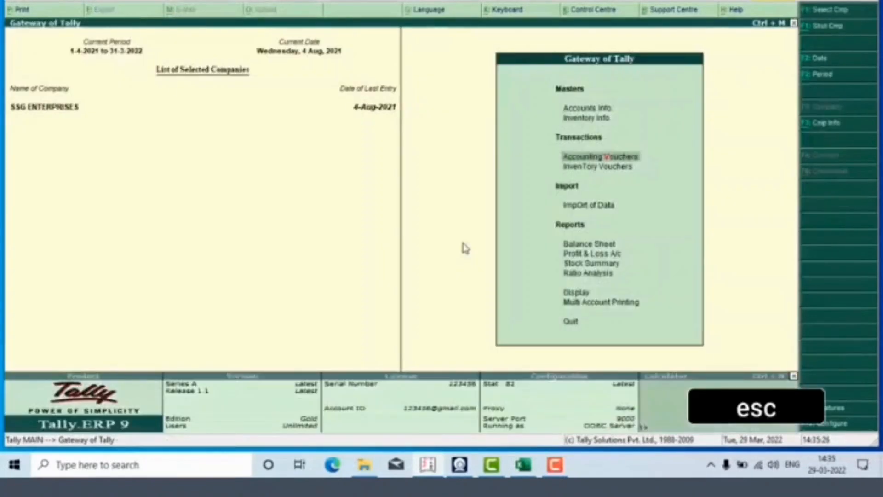
pyautogui.press('Down')
pyautogui.press('Down')
pyautogui.press('Down')
pyautogui.press('Down')
pyautogui.press('Down')
pyautogui.press('Down')
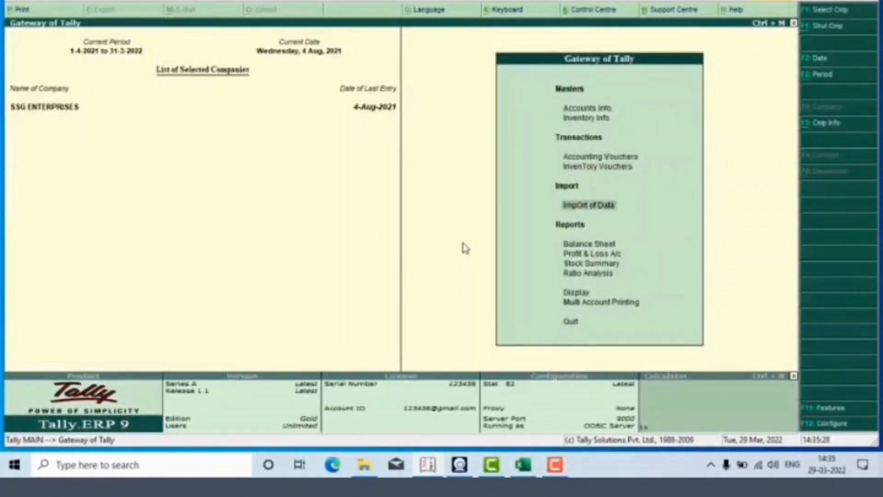
pyautogui.press('Down')
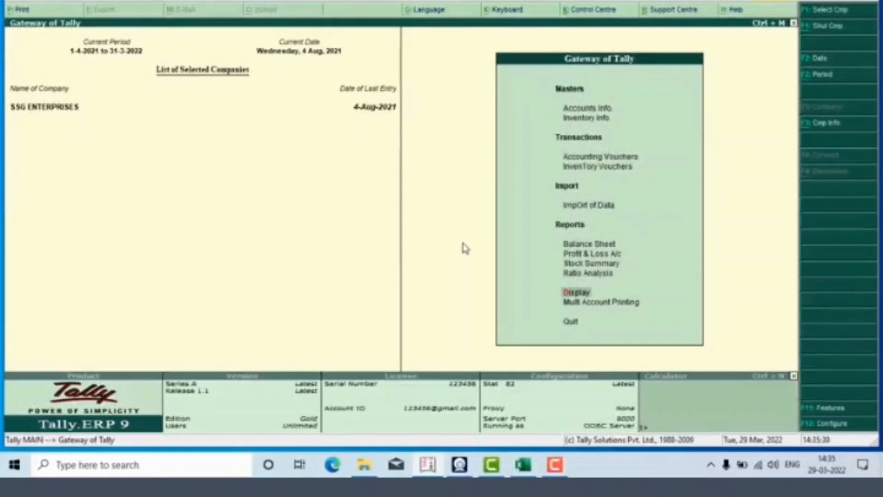
pyautogui.press('Return')
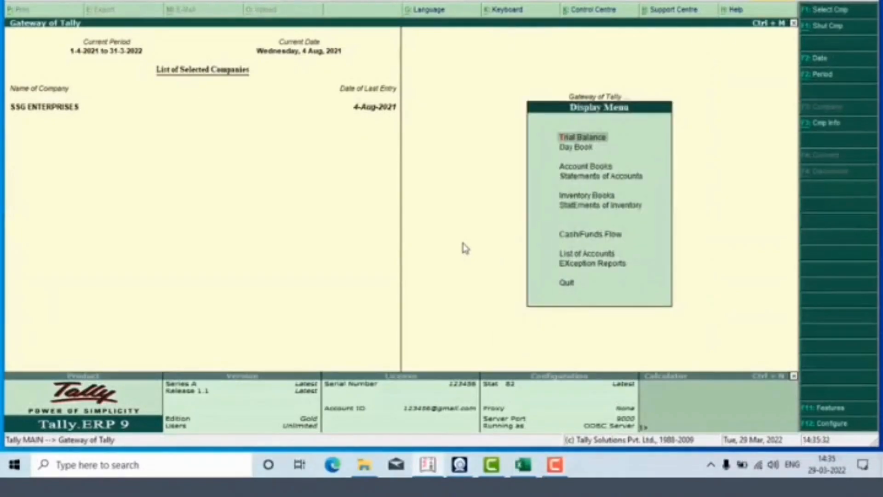
pyautogui.press('Down')
pyautogui.press('Return')
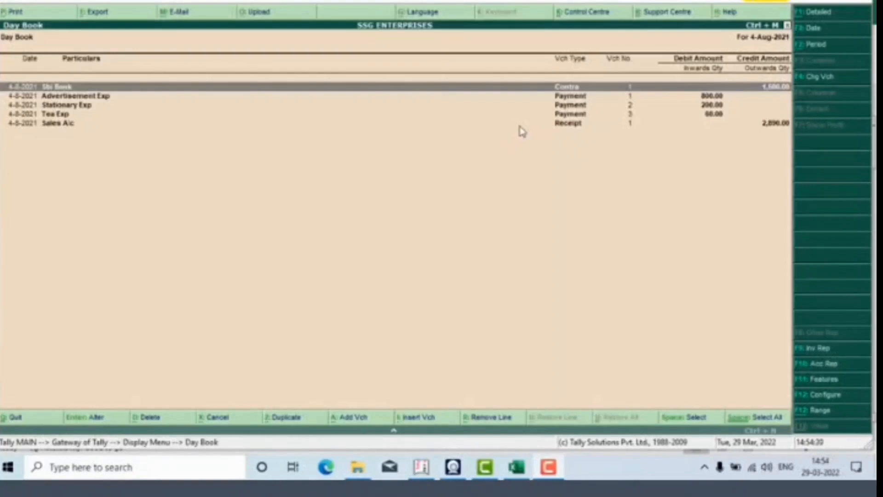
# Leave the Day Book, open the Balance Sheet and select Current Assets on the assets side
pyautogui.press('Escape')
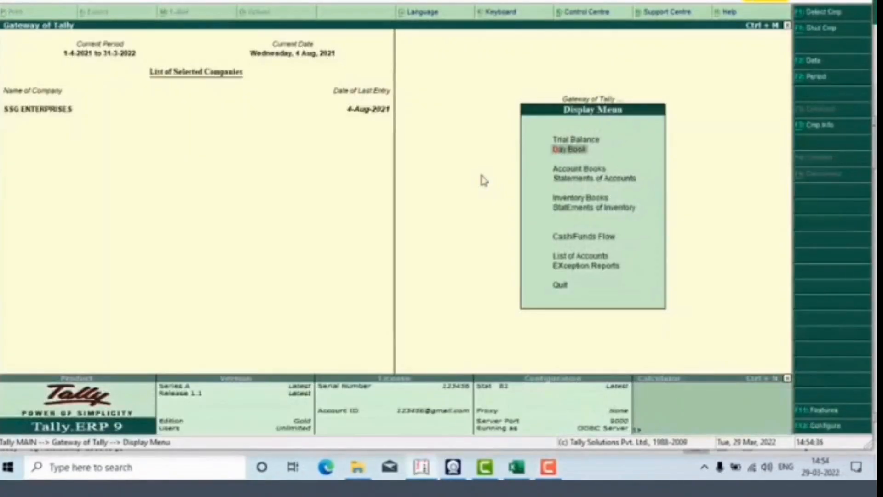
pyautogui.press('Escape')
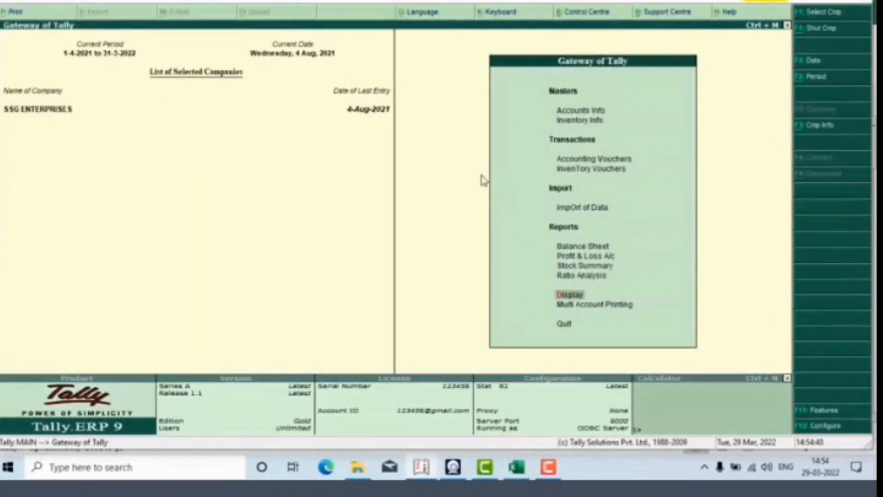
pyautogui.press('Up')
pyautogui.press('Up')
pyautogui.press('Up')
pyautogui.press('Up')
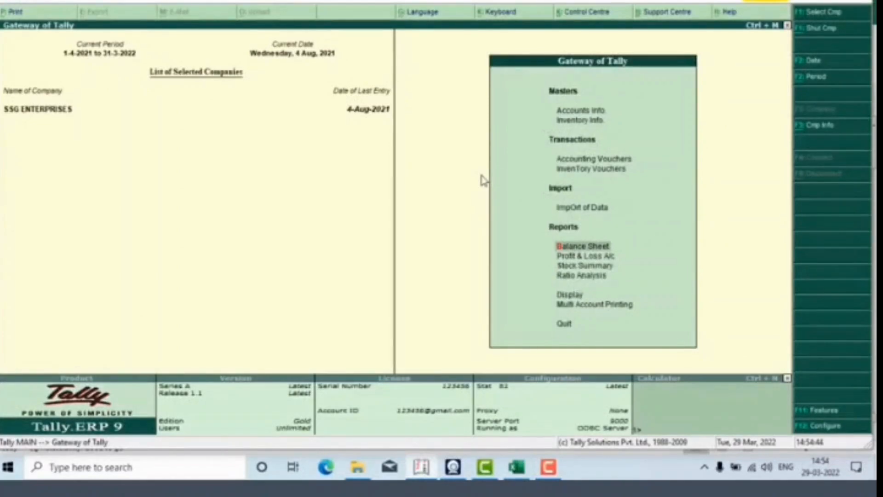
pyautogui.press('Return')
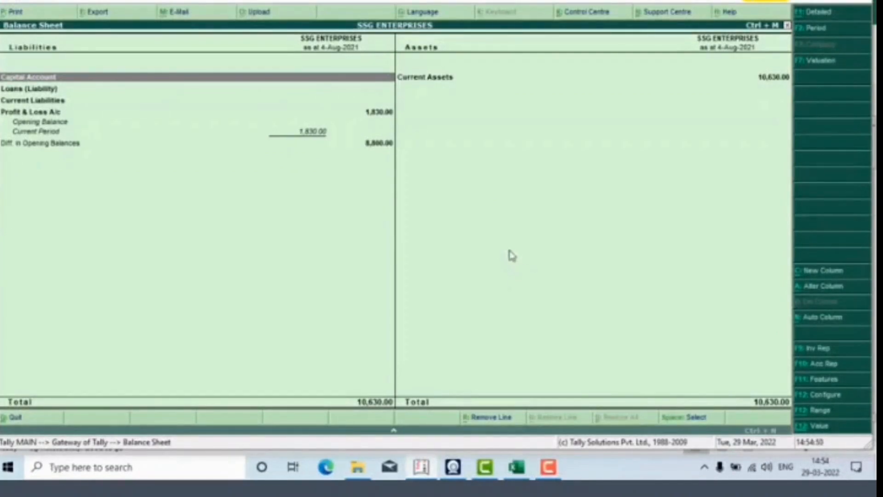
pyautogui.click(432, 81)
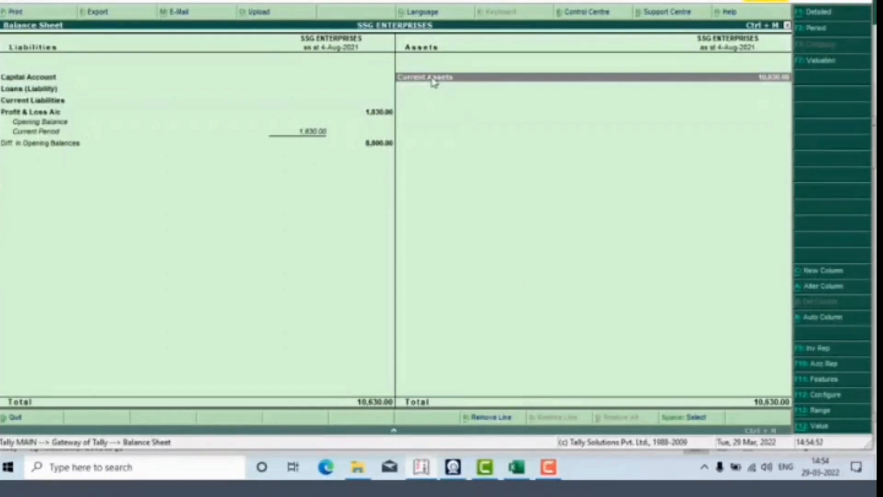
# Open the Current Assets group summary from the Balance Sheet to examine the cash-in-hand and bank balances
pyautogui.click(433, 78)
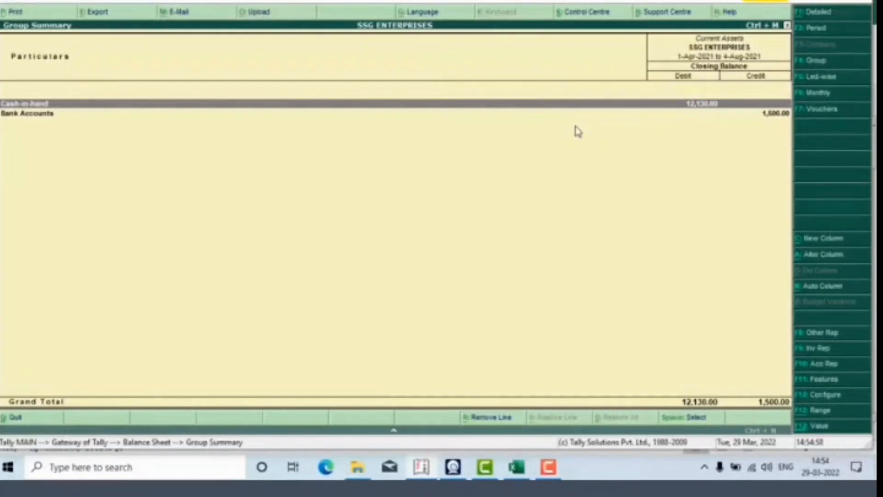
pyautogui.press('Escape')
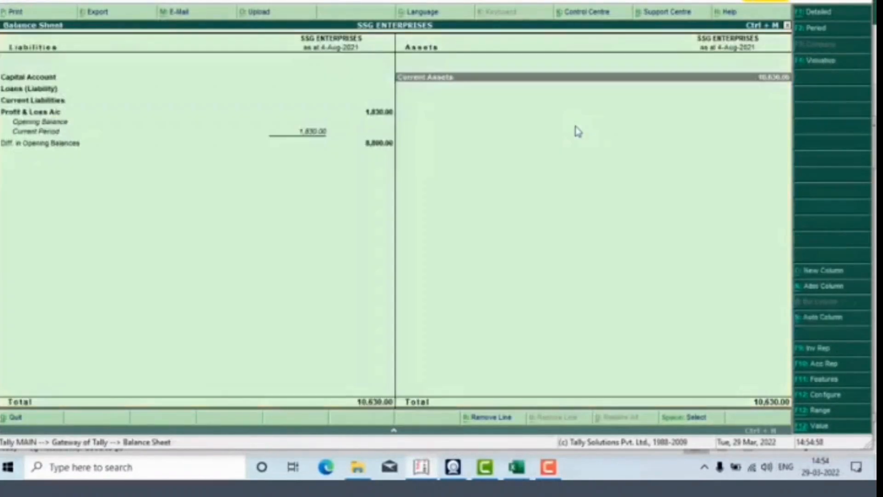
pyautogui.doubleClick(449, 78)
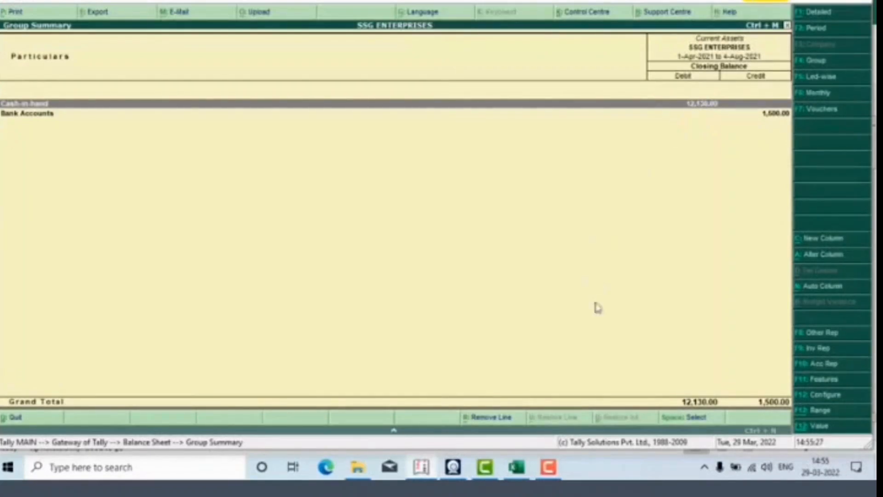
# Switch to the Excel sheet and highlight the 05-08-2021 opening cash amount in cell C9 with yellow fill
pyautogui.click(517, 468)
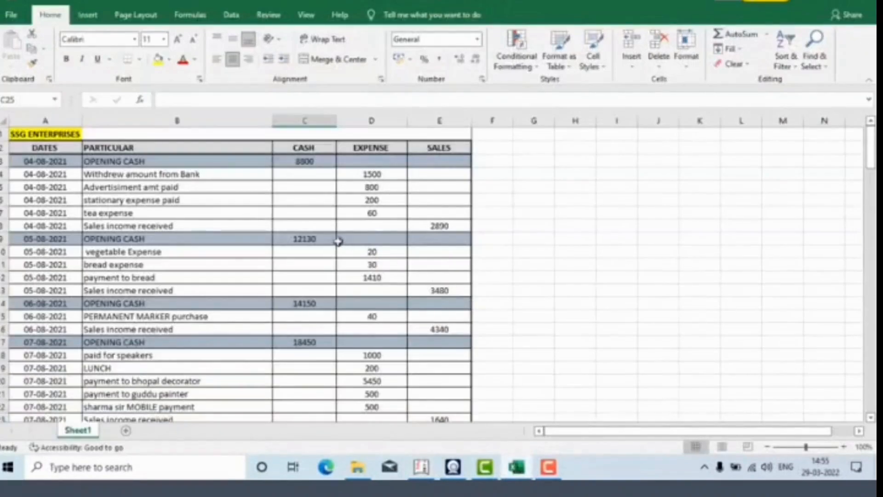
pyautogui.click(319, 239)
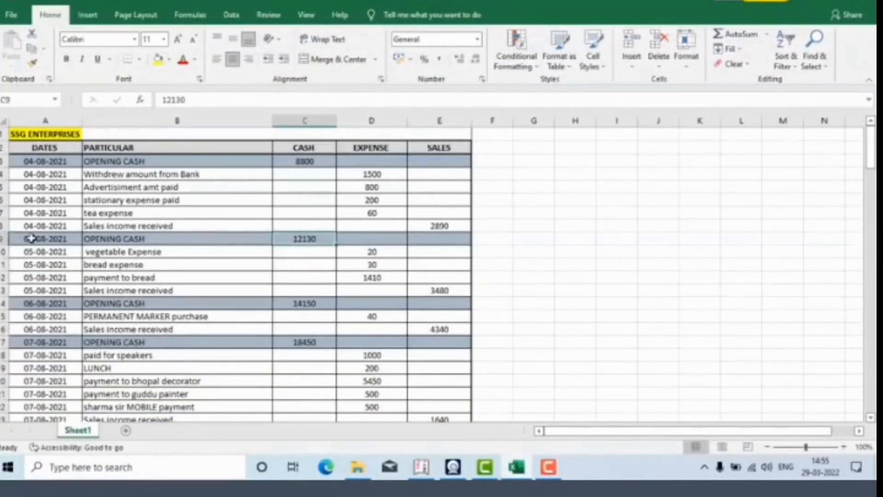
pyautogui.moveTo(30, 238); pyautogui.dragTo(379, 239)
pyautogui.click(313, 234)
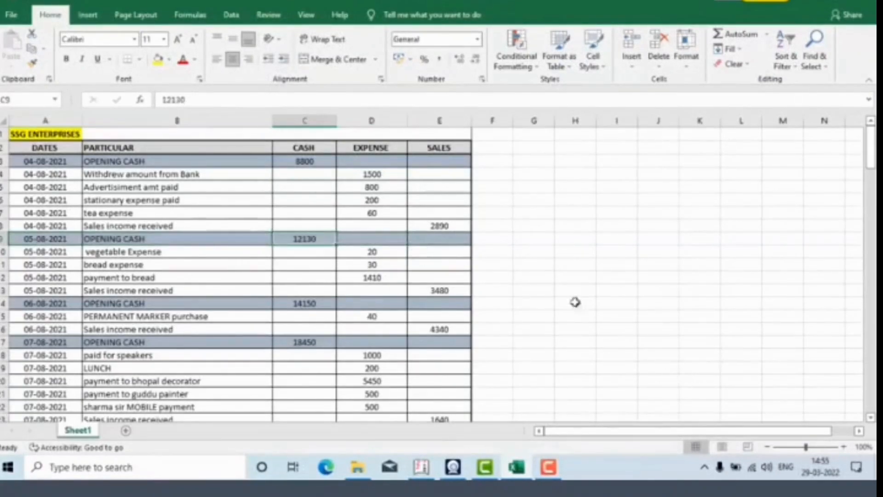
pyautogui.click(158, 65)
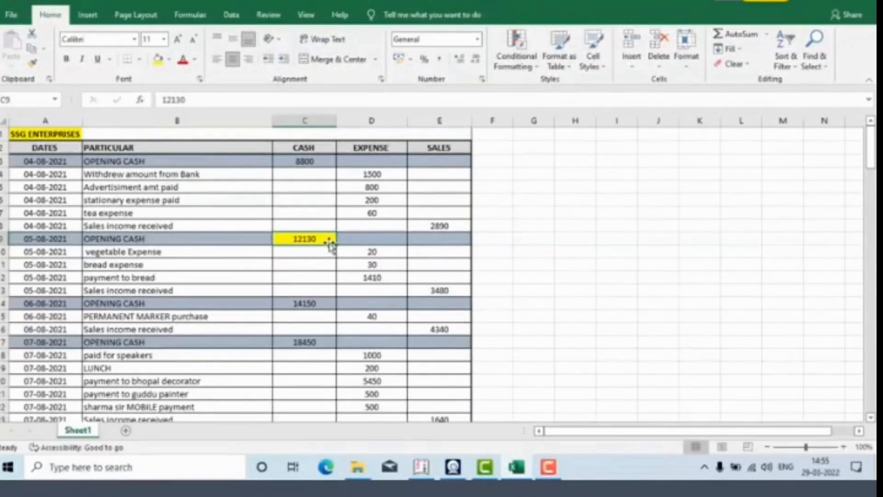
# Check the cash-in-hand balance in Tally.ERP 9, then return to Excel and select the 06-08-2021 opening cash cell C14 to inspect its formula
pyautogui.click(421, 467)
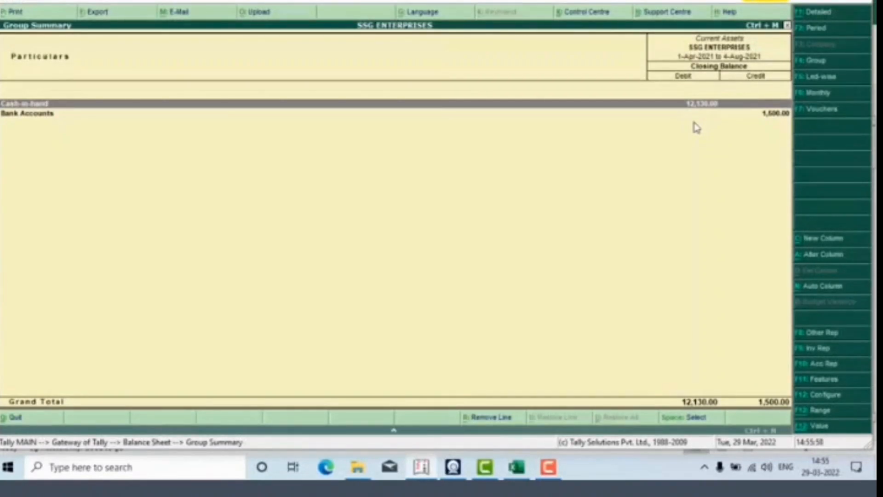
pyautogui.click(518, 468)
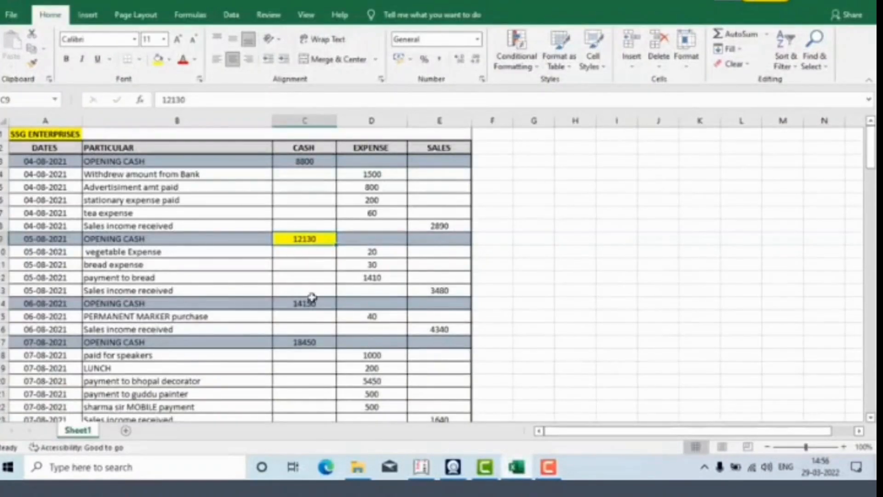
pyautogui.scroll(-1, 311, 297)
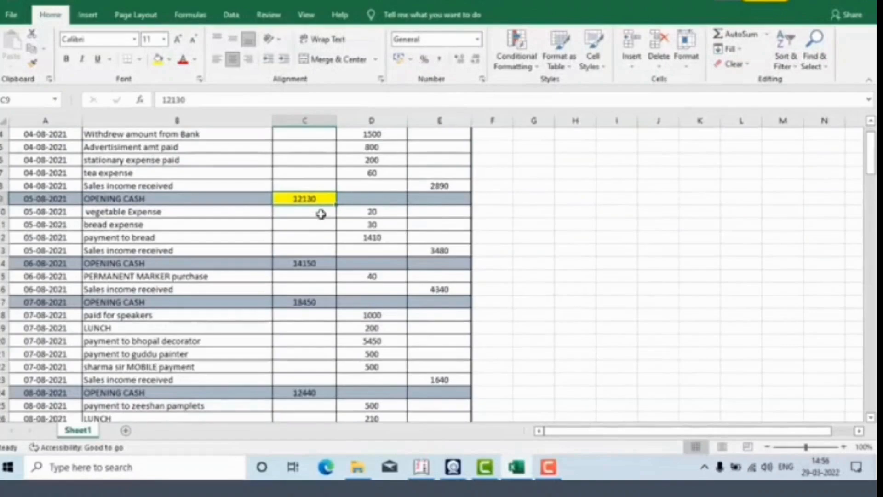
pyautogui.scroll(1, 321, 241)
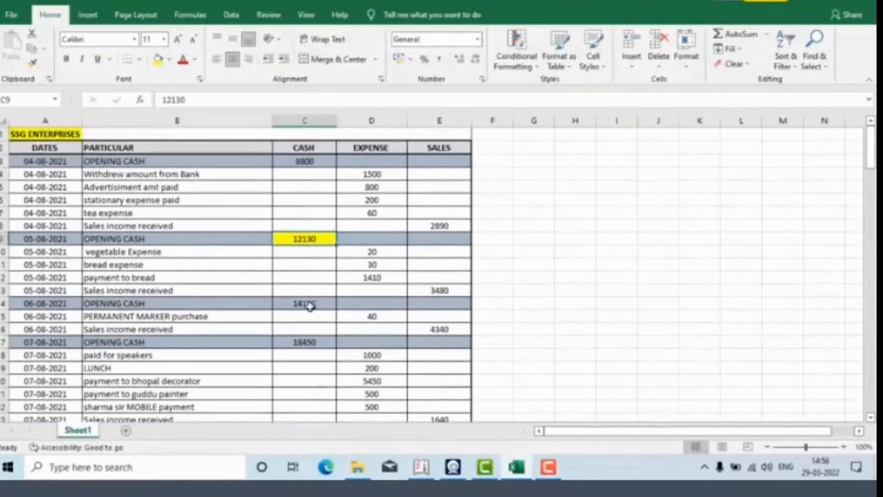
pyautogui.click(310, 306)
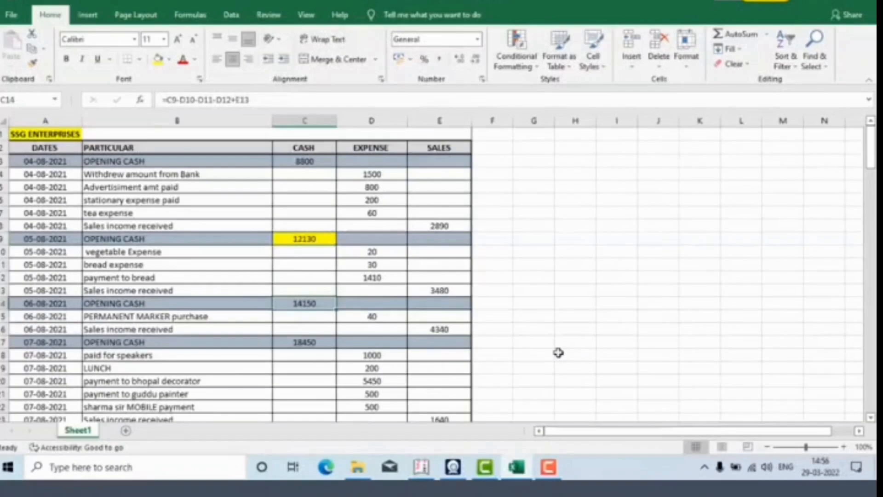